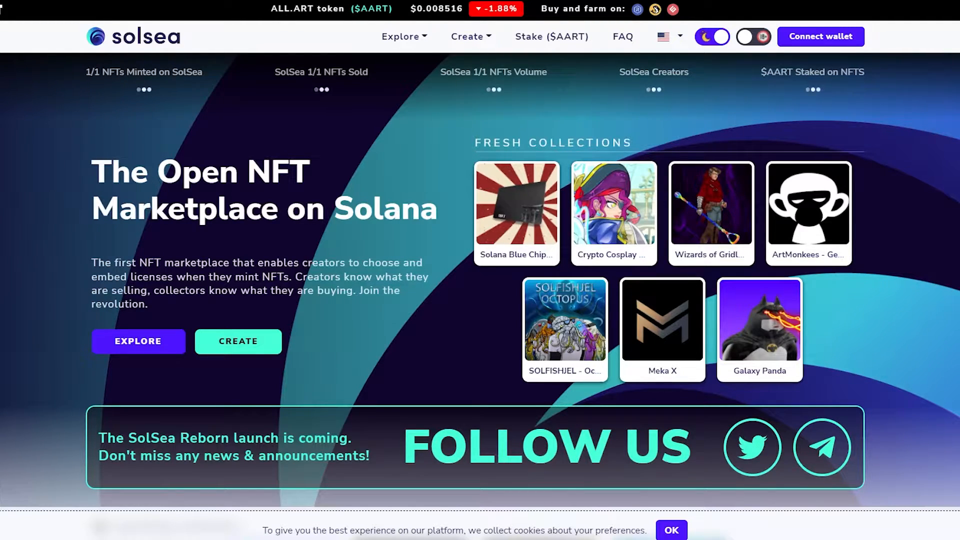
# Look through the SolSea homepage, including its collections, latest listings, recent sales and instructions for creating and selling NFTs
pyautogui.scroll(-18, 480, 280)
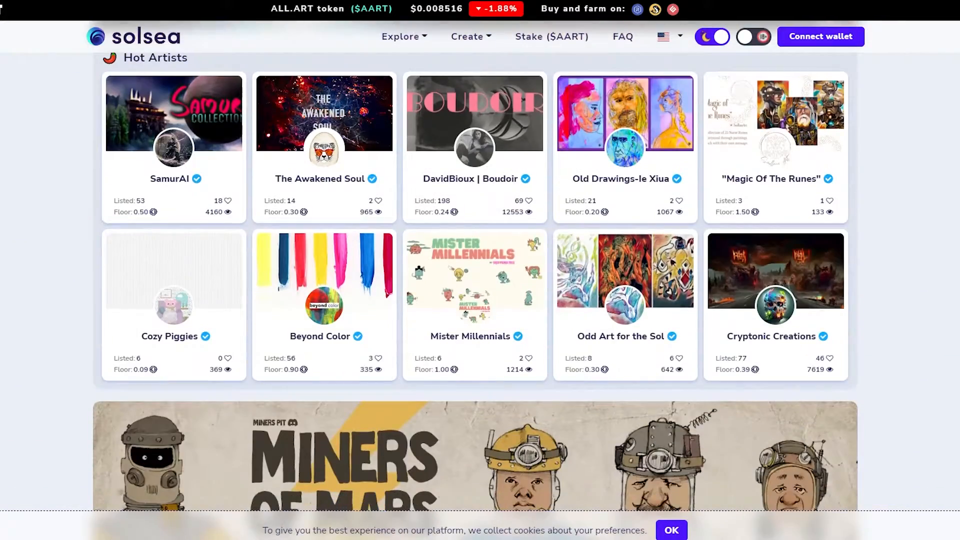
pyautogui.scroll(-20, 480, 280)
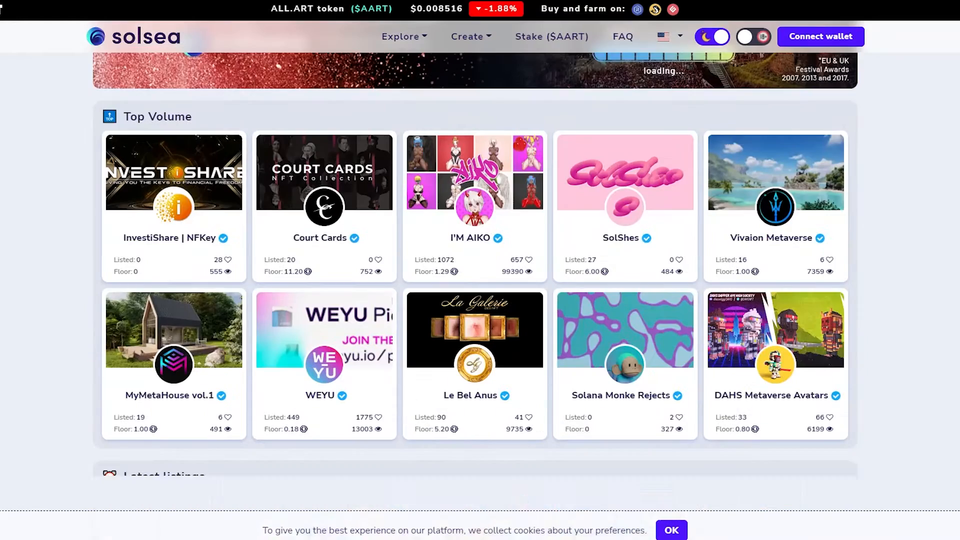
pyautogui.scroll(-4, 480, 280)
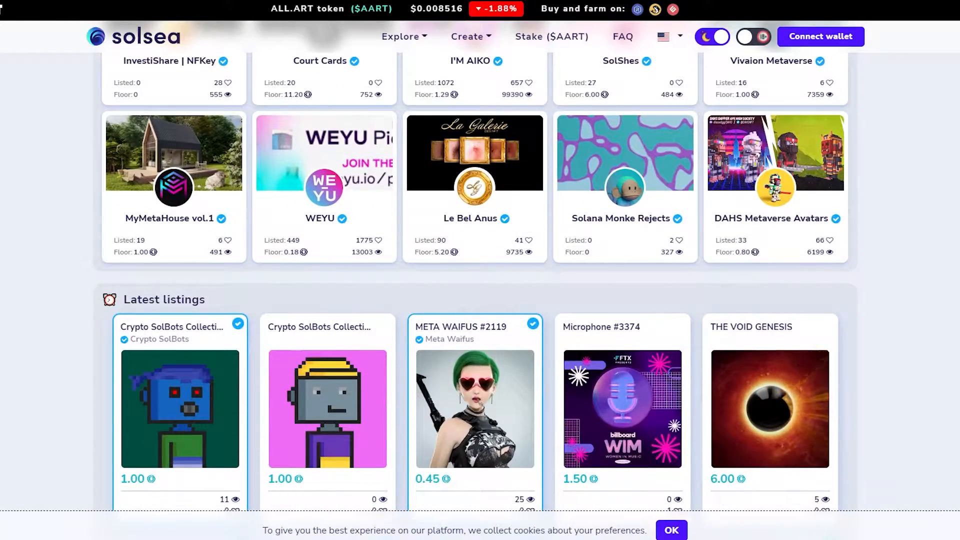
pyautogui.scroll(-4, 928, 242)
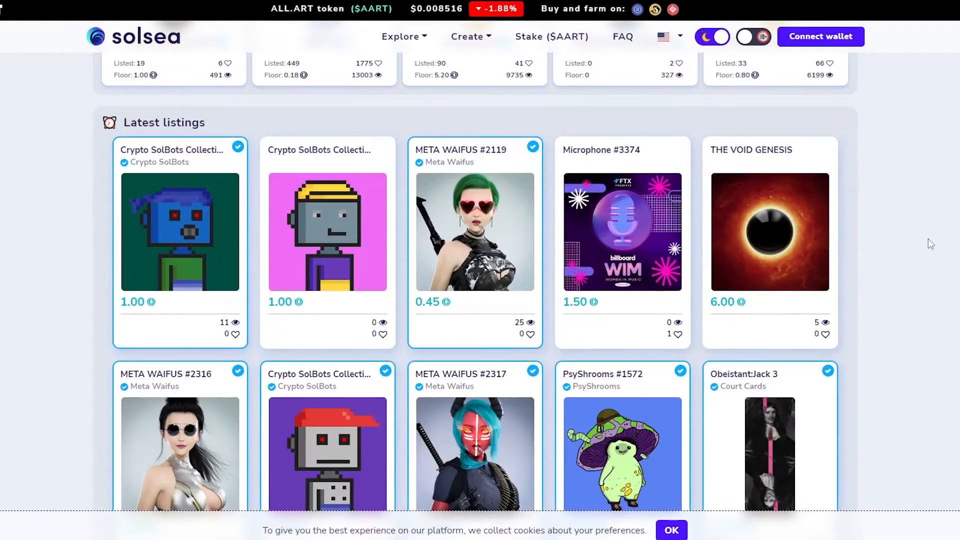
pyautogui.scroll(-6, 929, 244)
pyautogui.scroll(-4, 930, 238)
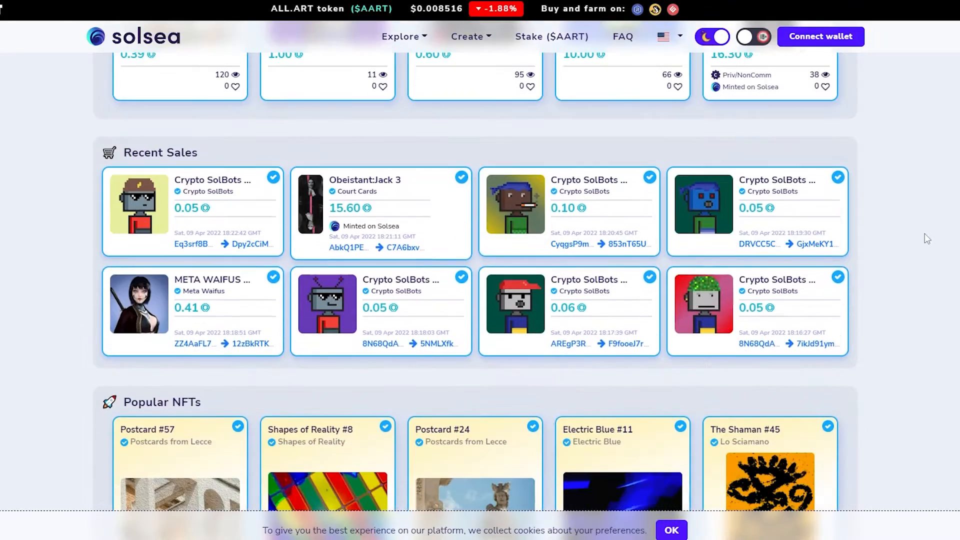
pyautogui.scroll(-10, 928, 237)
pyautogui.scroll(-8, 926, 232)
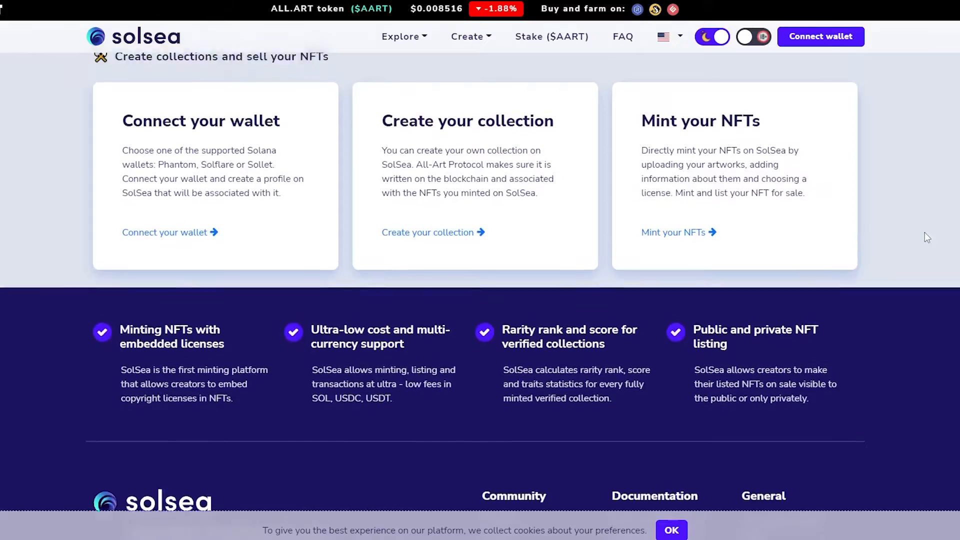
pyautogui.scroll(6, 925, 232)
pyautogui.scroll(-4, 925, 233)
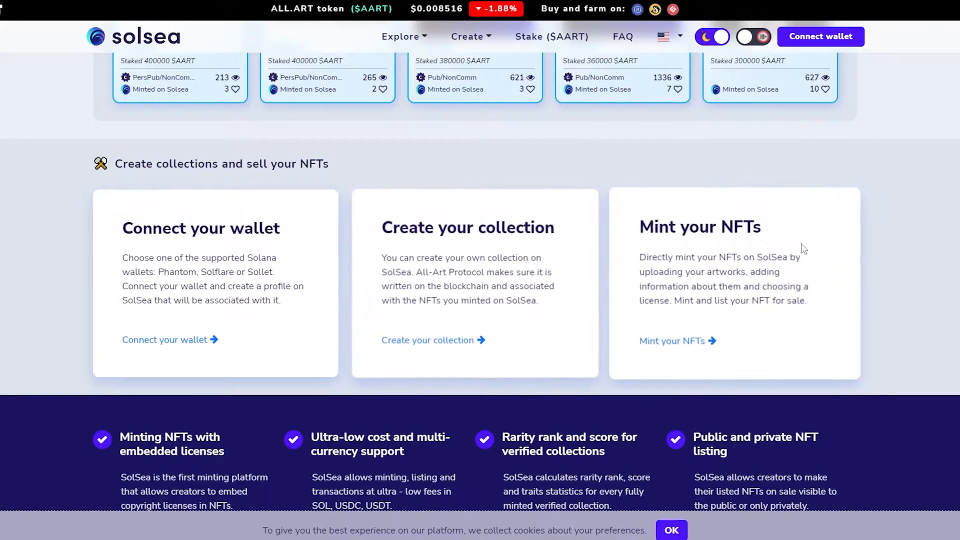
pyautogui.scroll(2, 922, 251)
pyautogui.scroll(15, 930, 259)
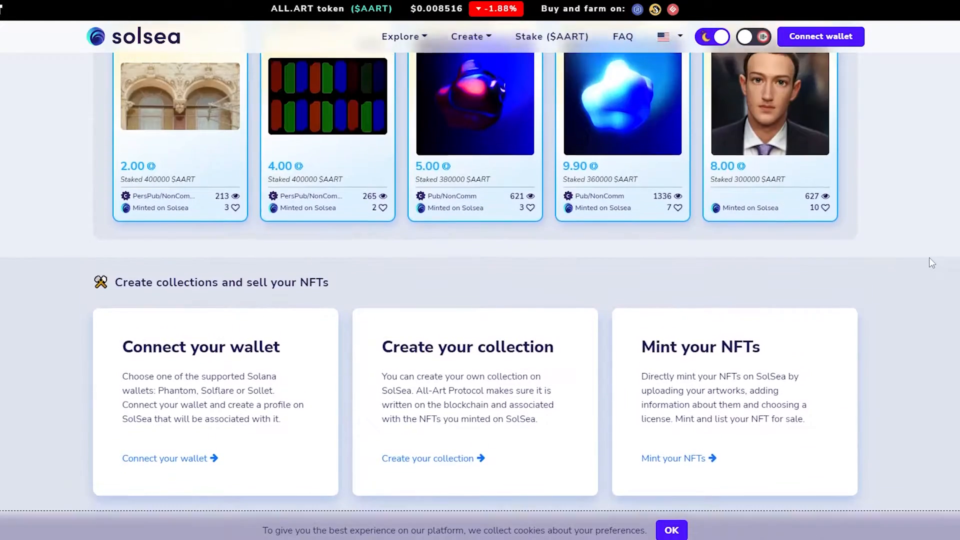
pyautogui.scroll(20, 480, 280)
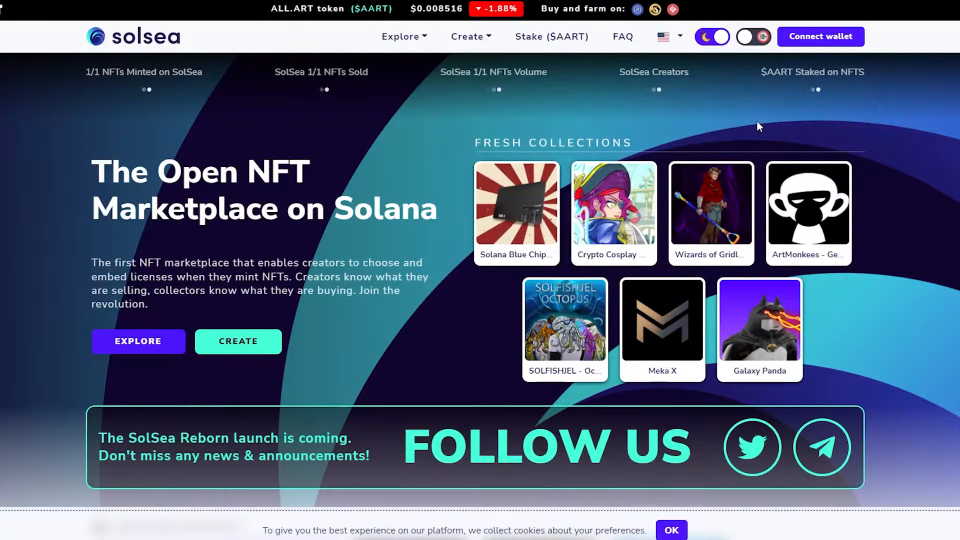
# Start connecting a wallet, expand the full list of supported wallets and choose Phantom
pyautogui.click(818, 40)
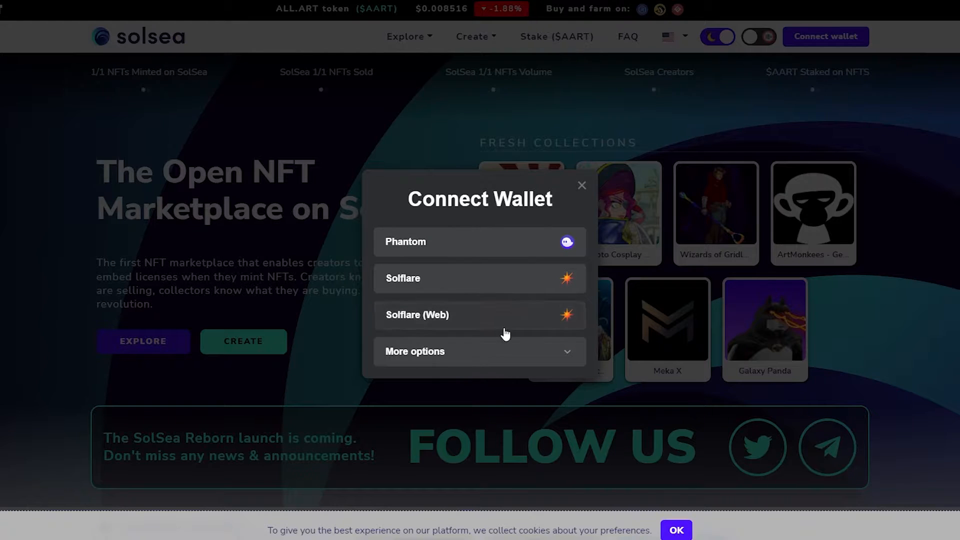
pyautogui.click(495, 367)
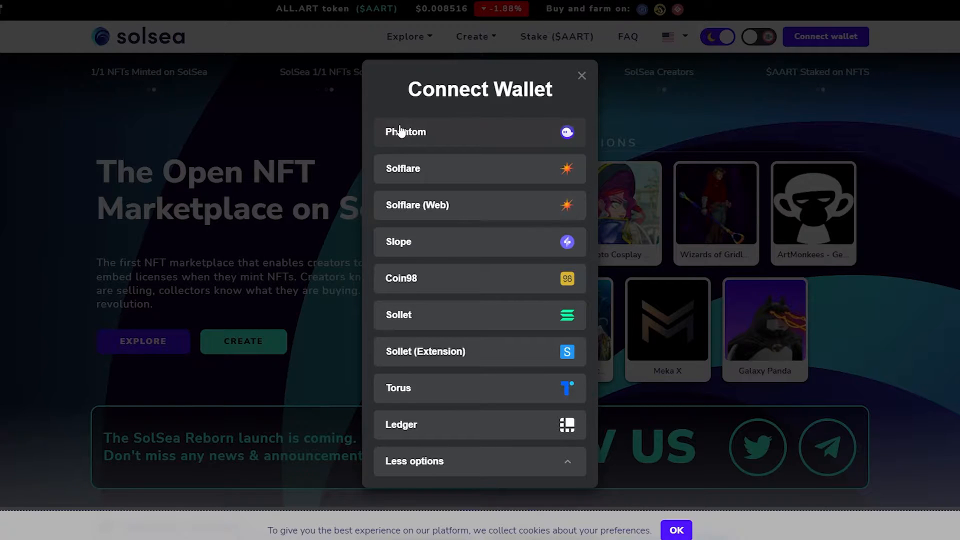
pyautogui.click(473, 136)
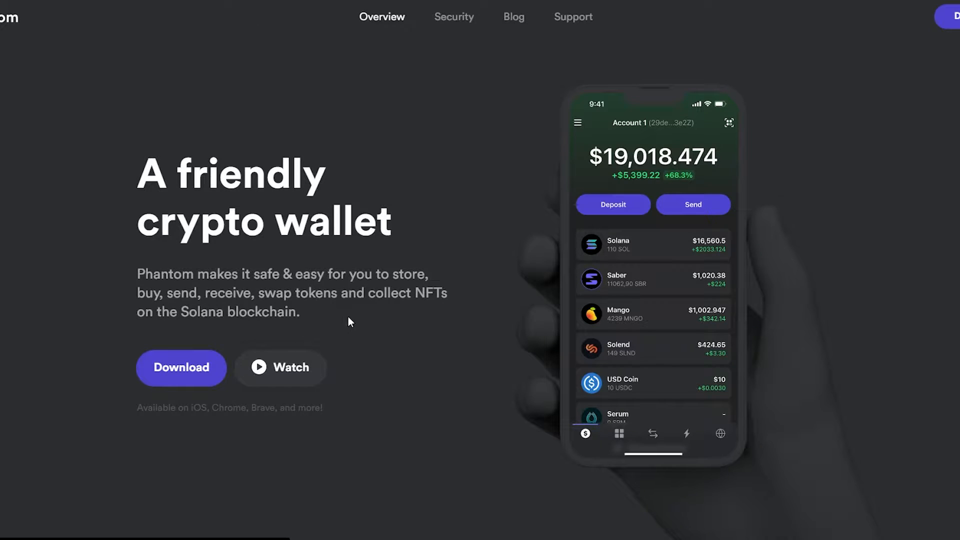
# Download the desktop version of Phantom for Chrome and add the extension to the browser
pyautogui.click(183, 379)
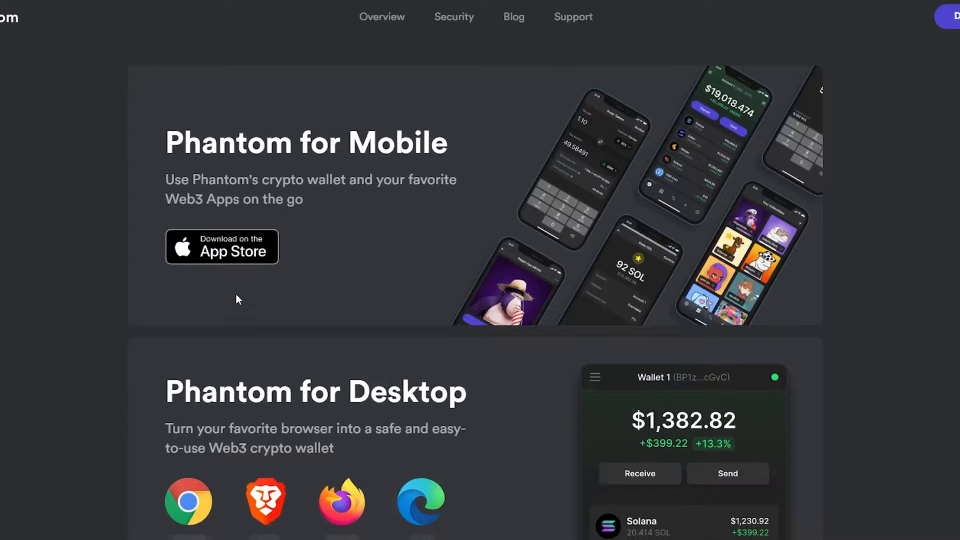
pyautogui.scroll(-3, 236, 296)
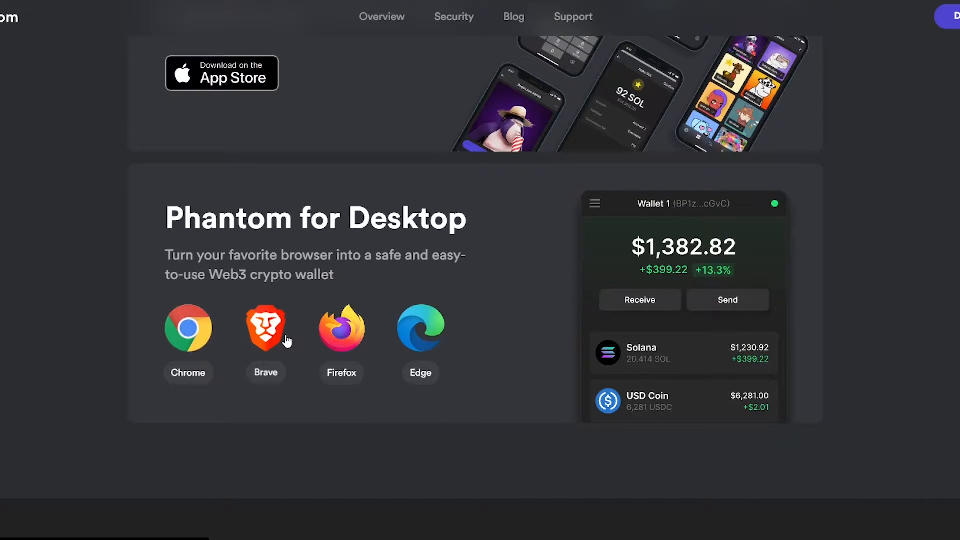
pyautogui.scroll(1, 214, 160)
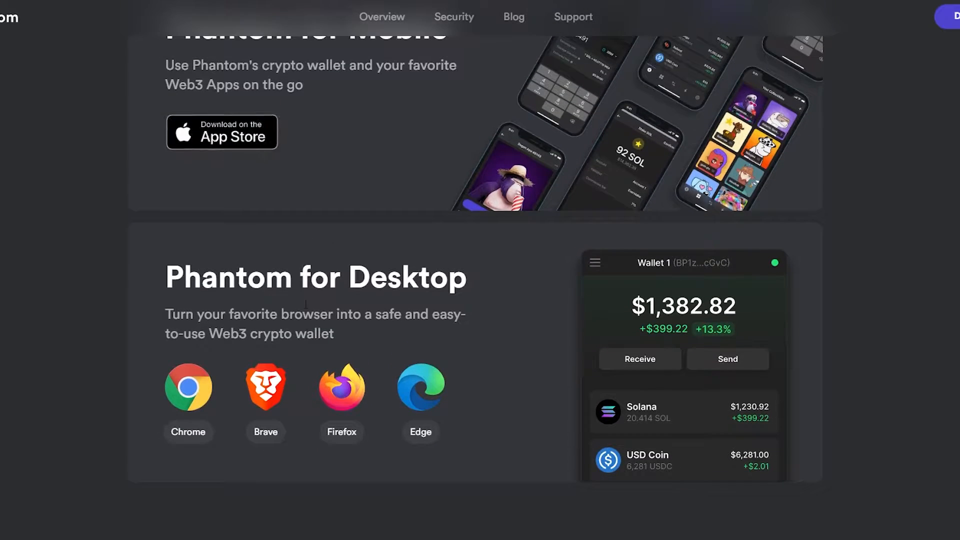
pyautogui.scroll(-1, 305, 304)
pyautogui.click(200, 336)
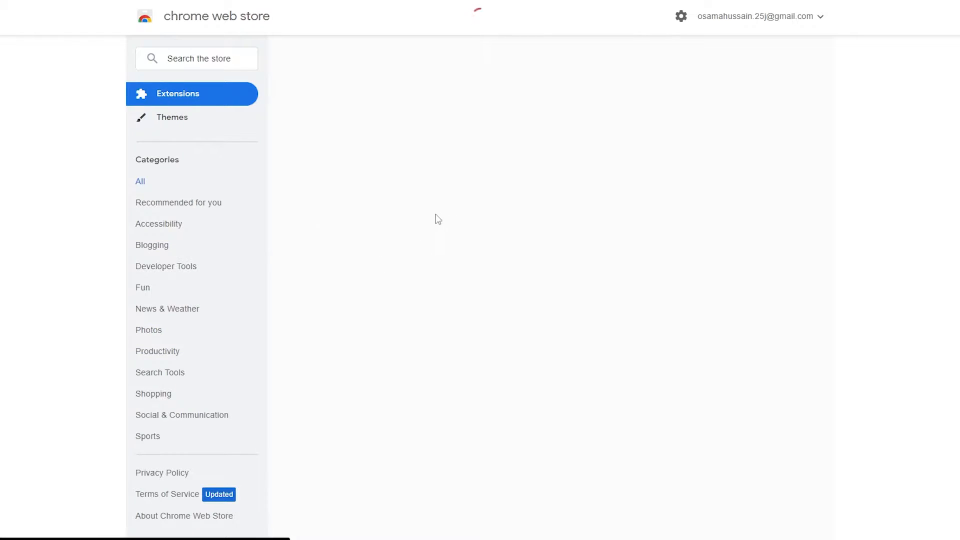
pyautogui.click(723, 106)
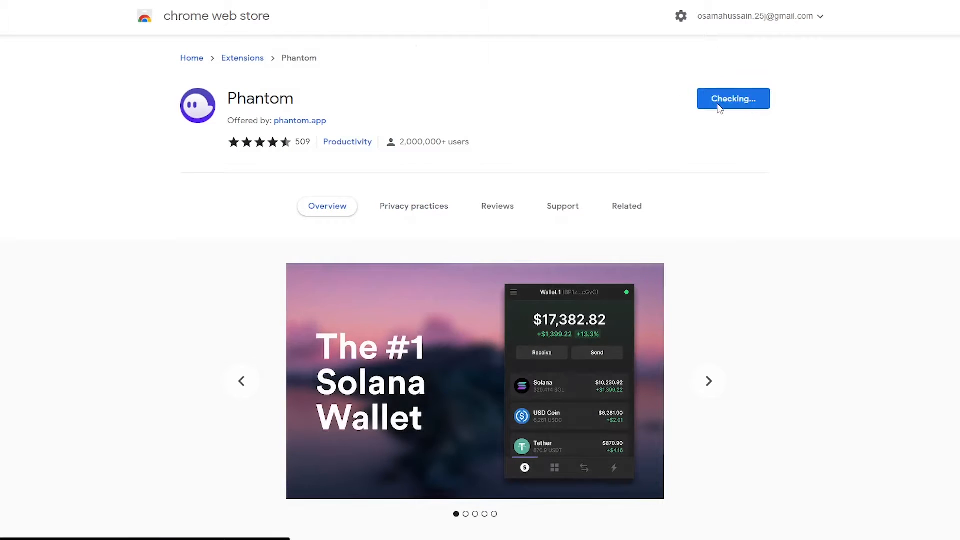
pyautogui.click(493, 65)
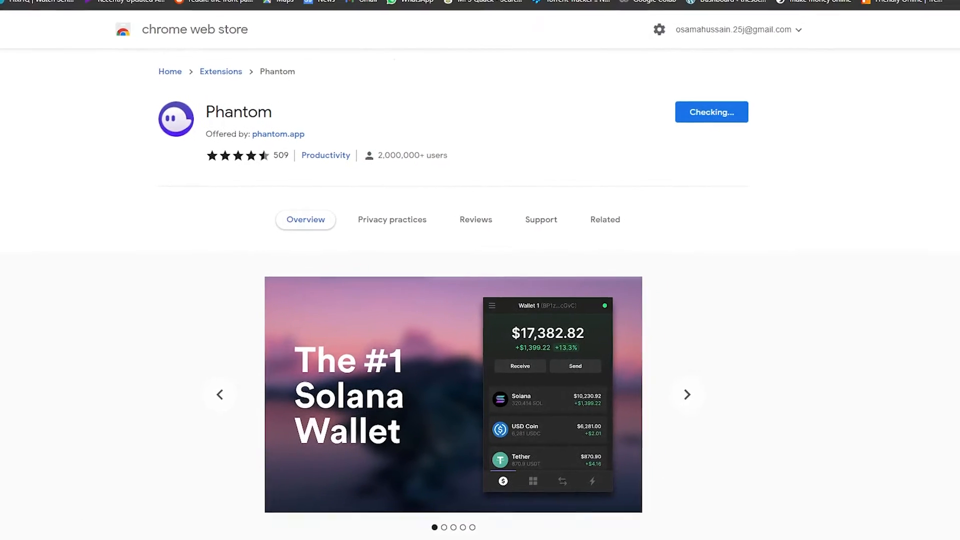
# Pin the Phantom extension in the browser and start creating a new wallet
pyautogui.click(924, 2)
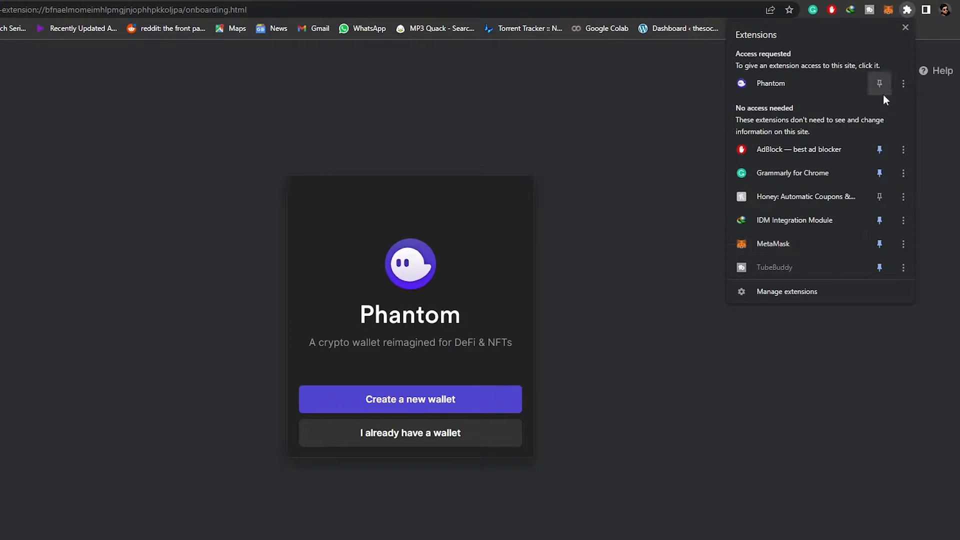
pyautogui.click(881, 82)
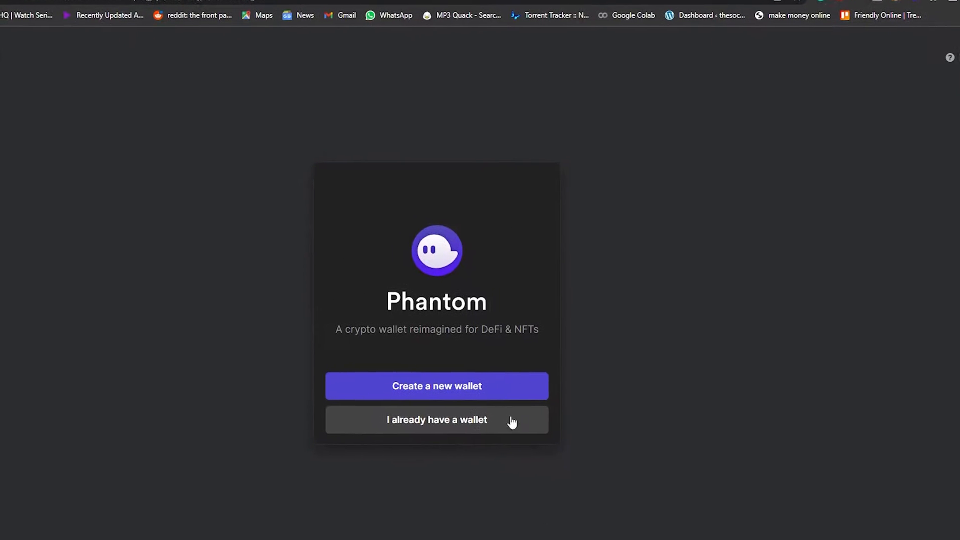
pyautogui.click(499, 371)
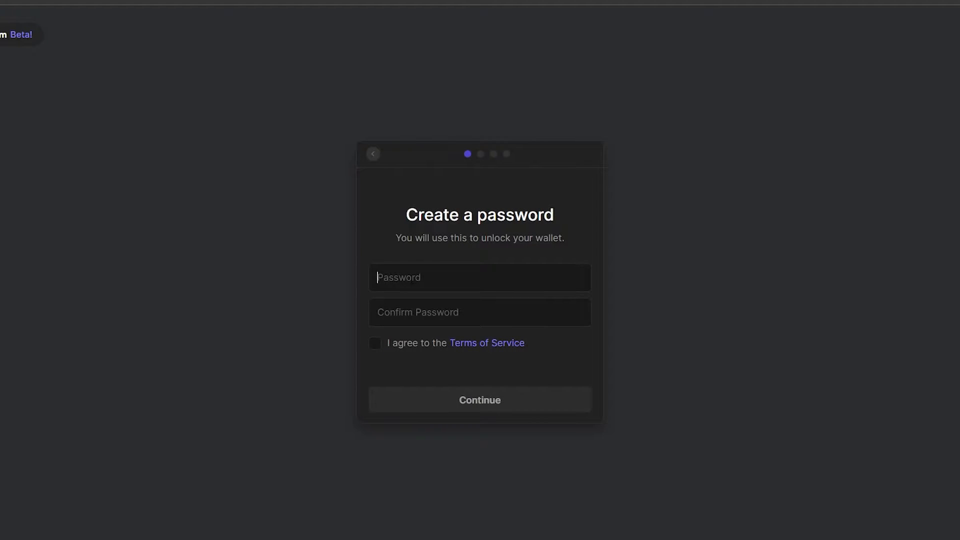
# Enter and confirm a password for the new Phantom wallet, agree to the Terms of Service and continue
pyautogui.write('••••••••••••••')
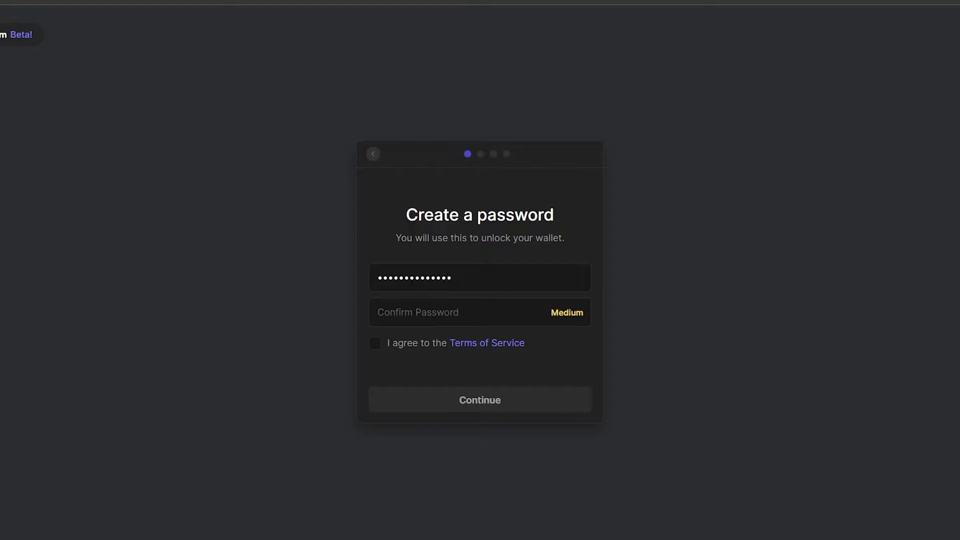
pyautogui.press('Tab')
pyautogui.write('••••••••••••••')
pyautogui.click(397, 350)
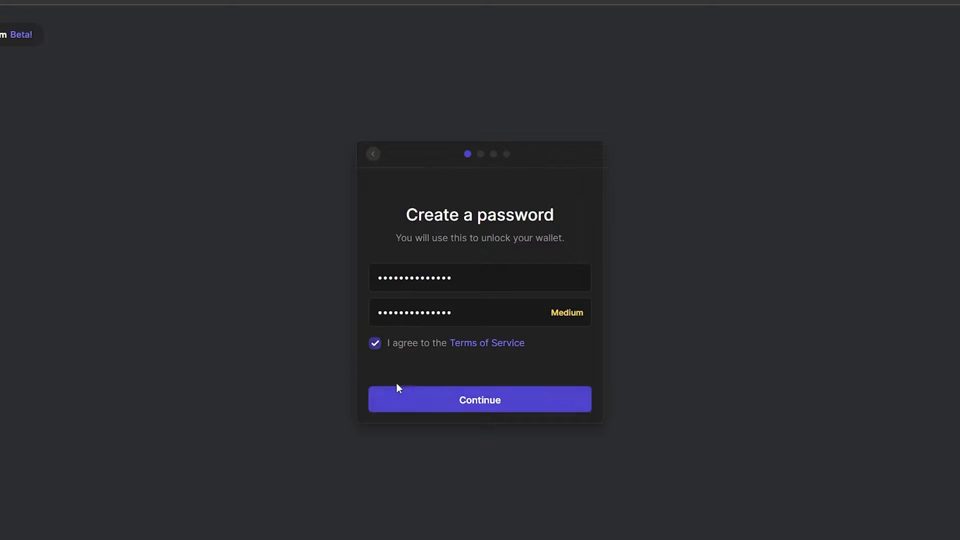
pyautogui.click(504, 412)
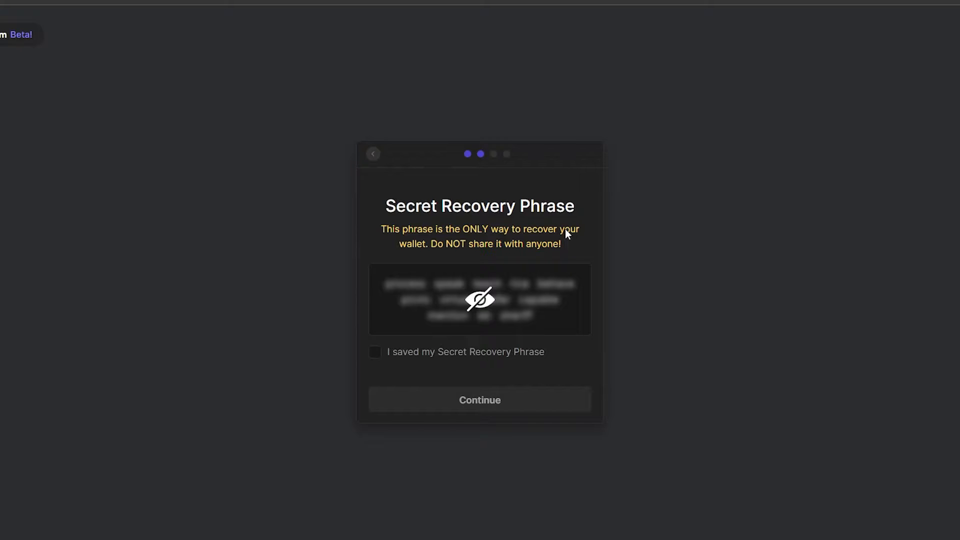
# Mark the Secret Recovery Phrase as saved and finish the Phantom wallet setup
pyautogui.click(376, 353)
pyautogui.click(474, 407)
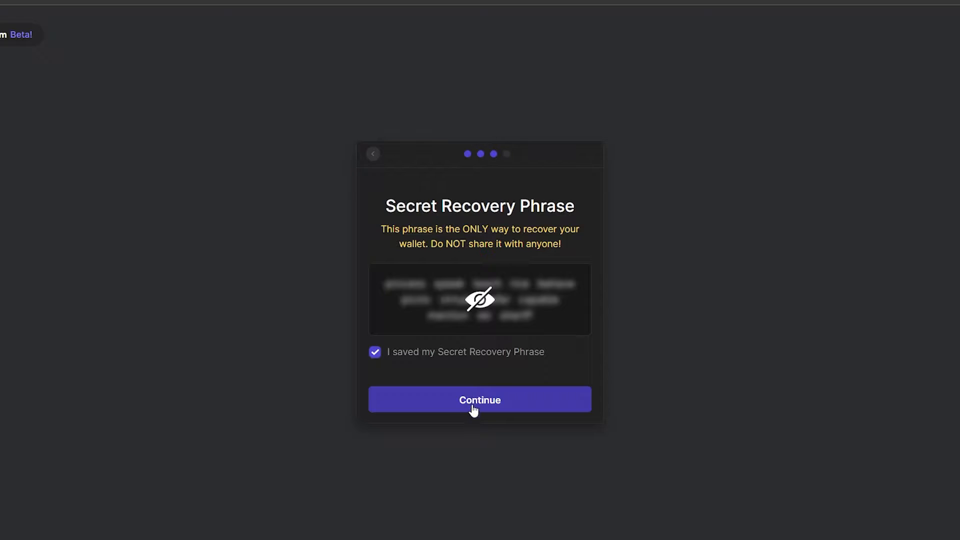
pyautogui.click(474, 407)
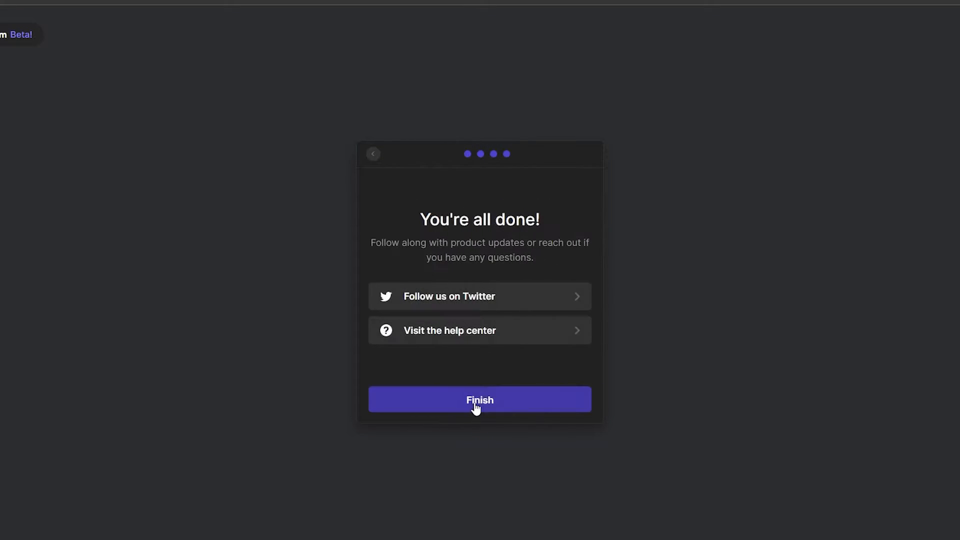
pyautogui.click(512, 398)
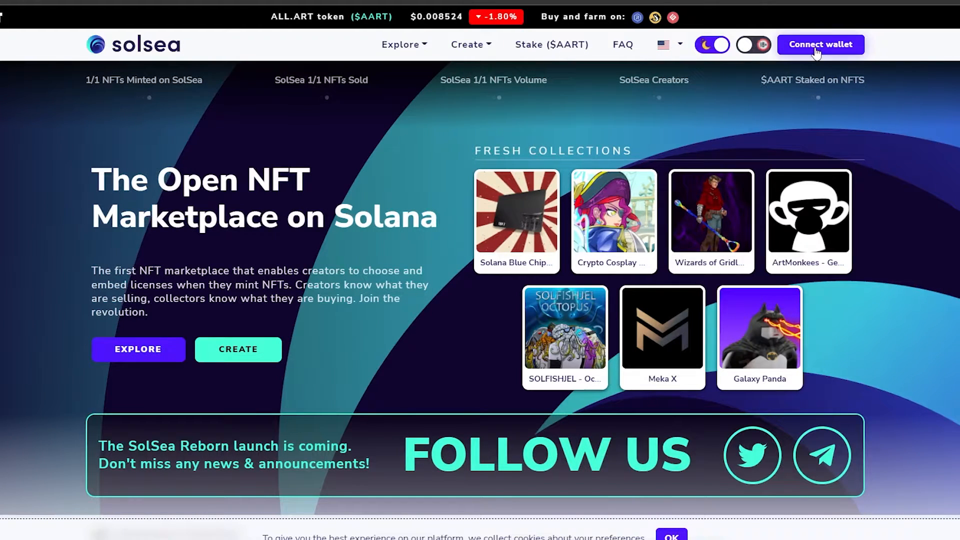
# Connect the Phantom wallet to the SolSea site and approve the connection request
pyautogui.click(817, 48)
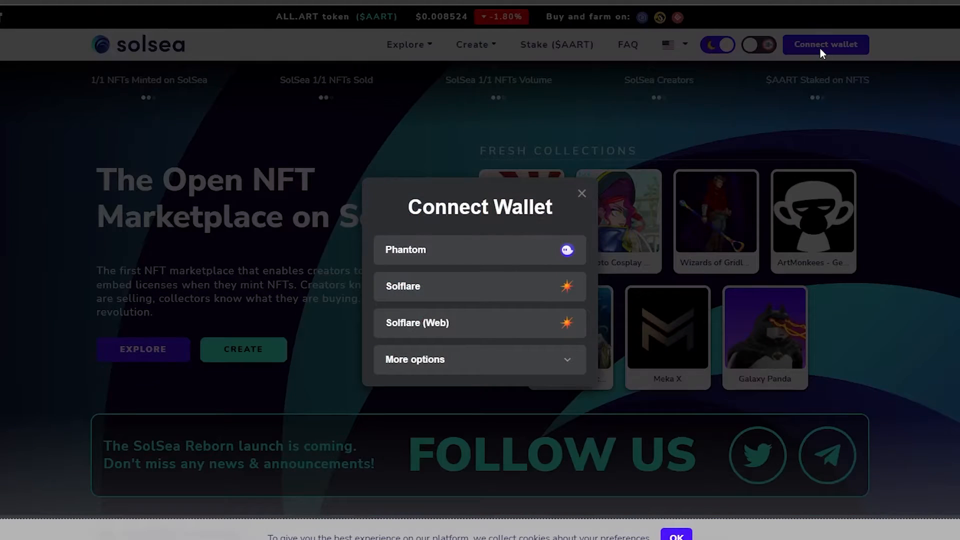
pyautogui.click(488, 265)
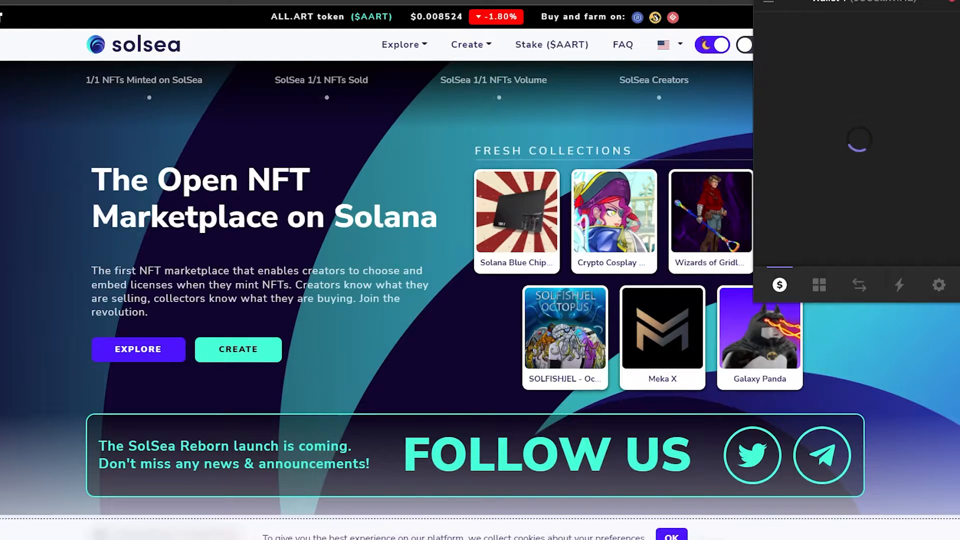
pyautogui.click(475, 1)
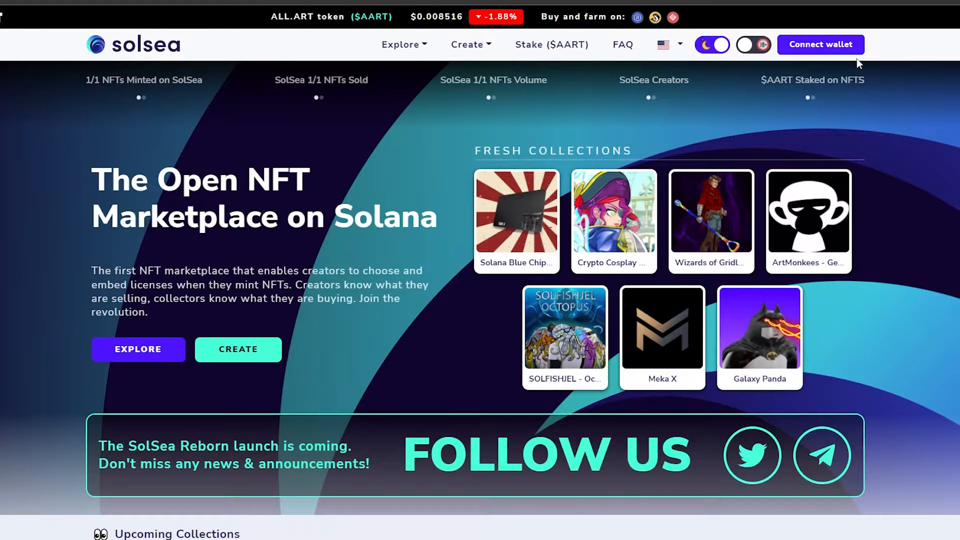
pyautogui.click(828, 50)
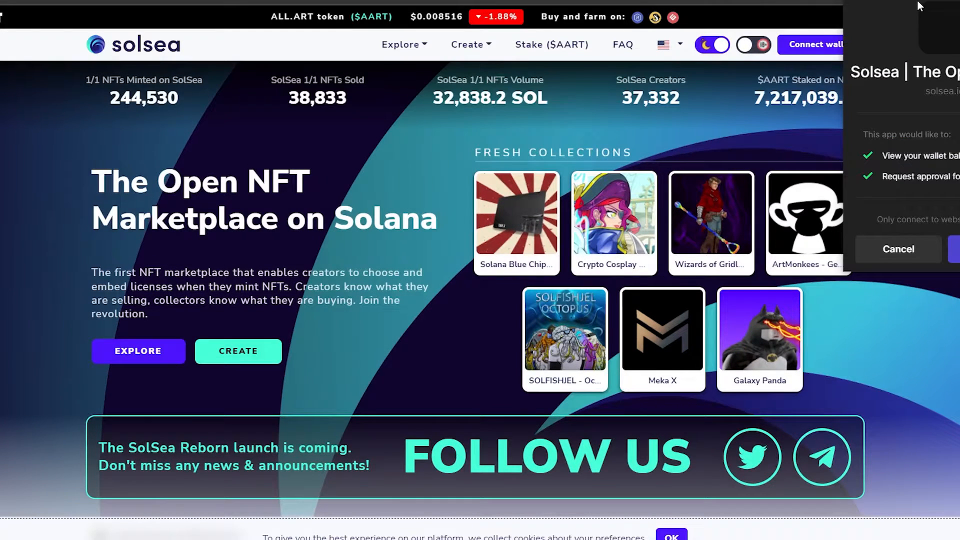
pyautogui.click(955, 249)
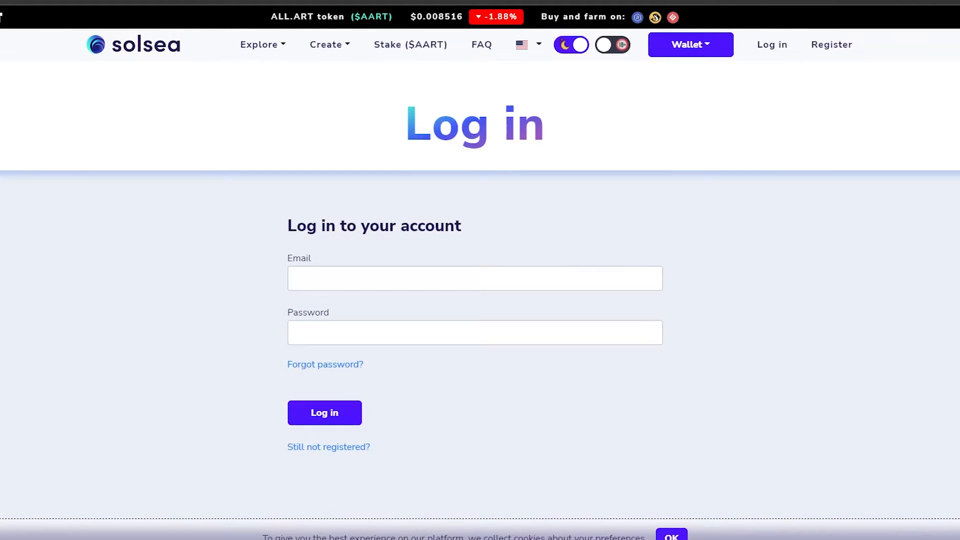
pyautogui.click(337, 282)
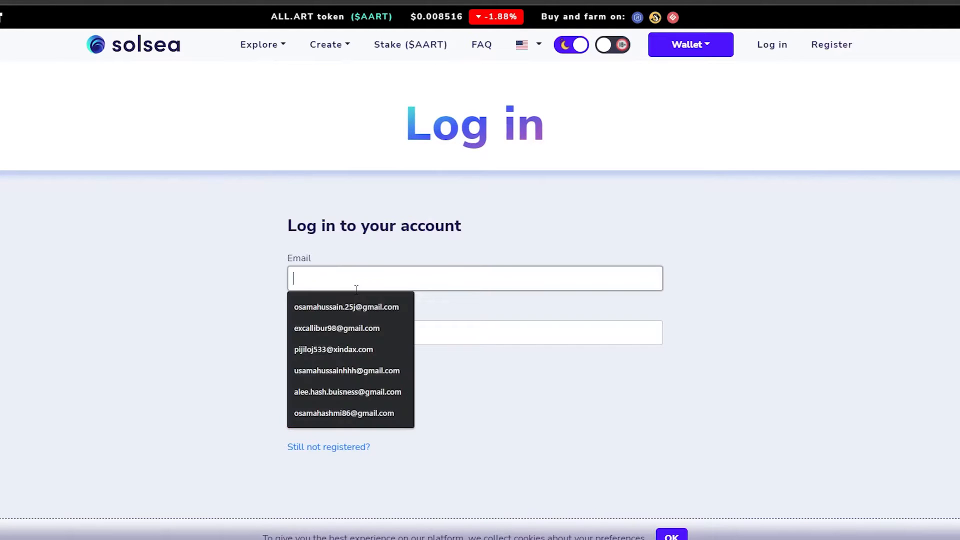
pyautogui.click(347, 307)
pyautogui.press('Tab')
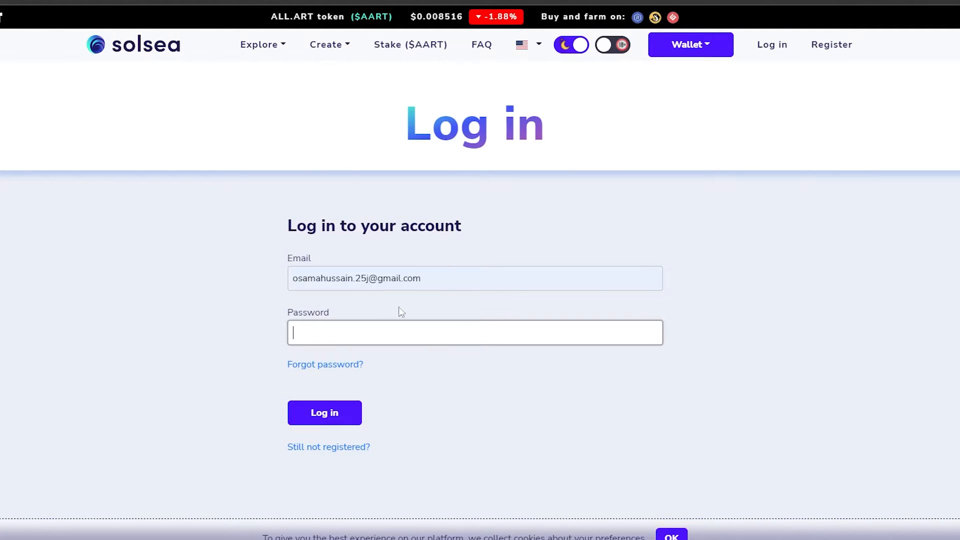
# Switch from the login page to the registration form for a new SolSea account
pyautogui.click(327, 447)
pyautogui.scroll(-1, 306, 260)
pyautogui.scroll(-1, 287, 252)
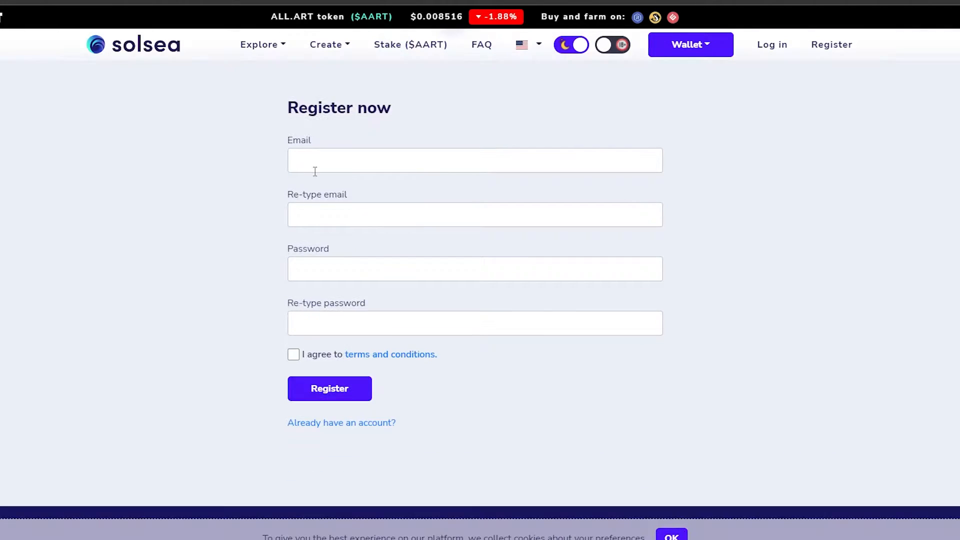
# Complete the registration form with the email address and account password, submit it, and open a new tab for the email confirmation
pyautogui.click(321, 224)
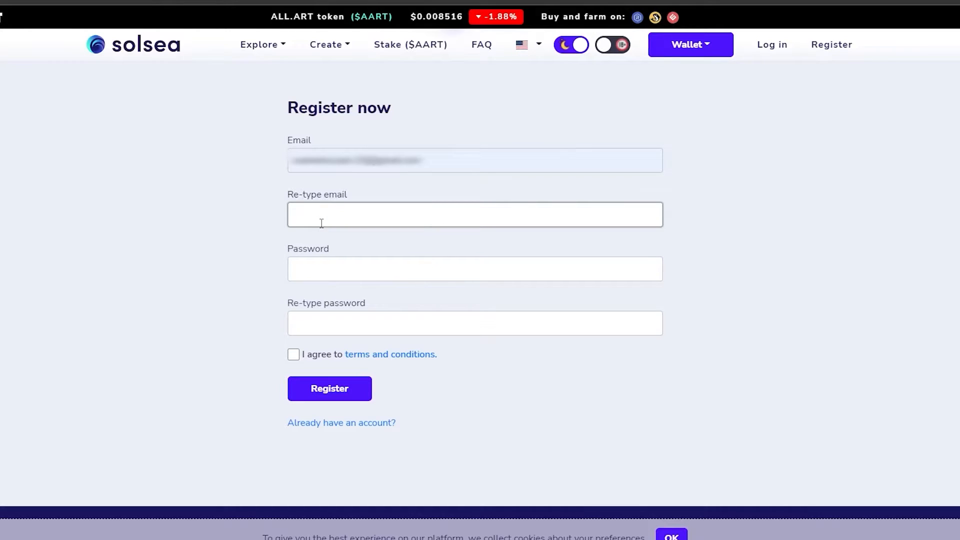
pyautogui.write('os')
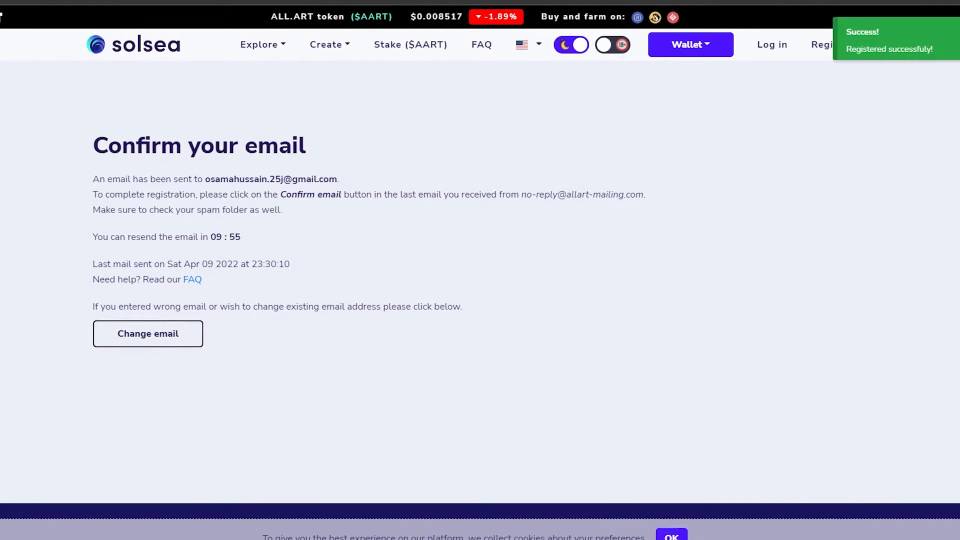
pyautogui.hotkey('ctrl', 't')
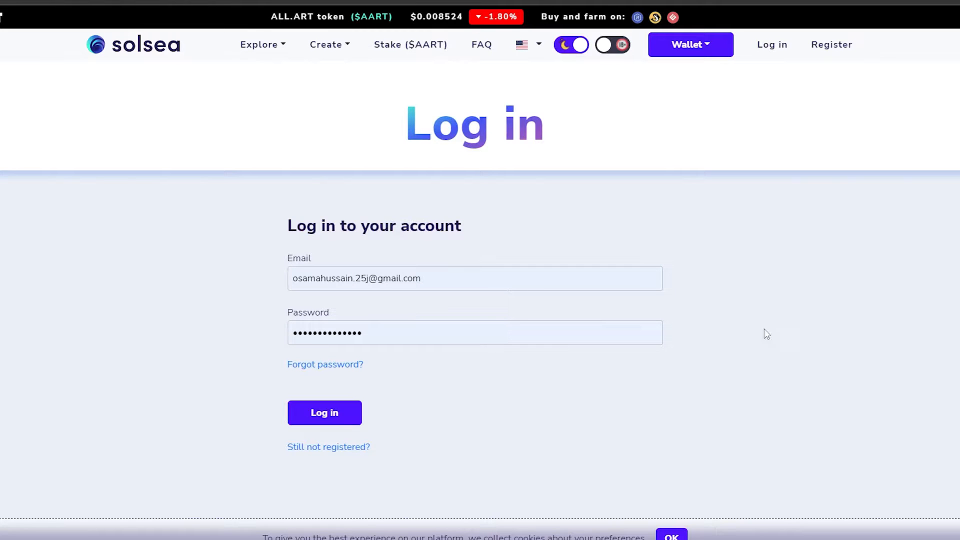
# Log in to the new SolSea account with the filled-in credentials and check the connected wallet's options
pyautogui.click(328, 411)
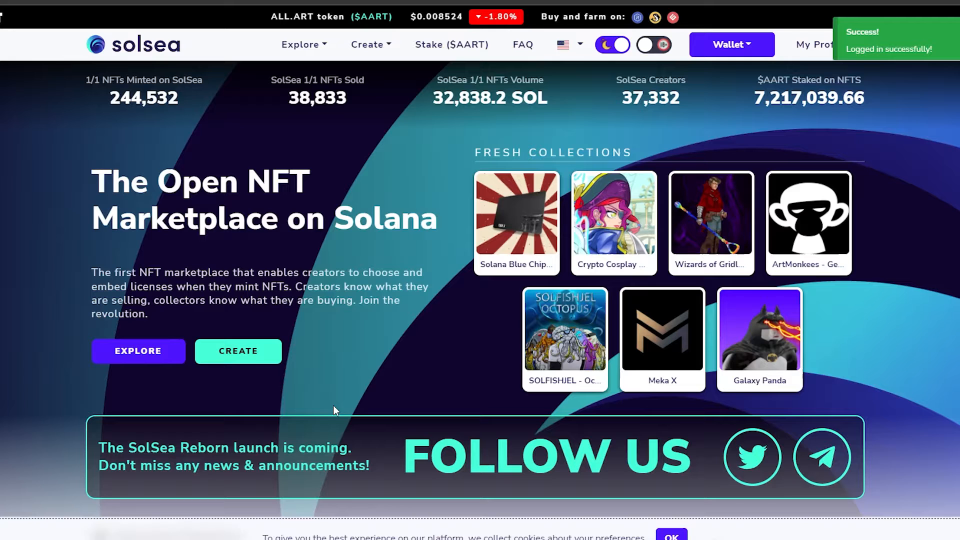
pyautogui.click(722, 45)
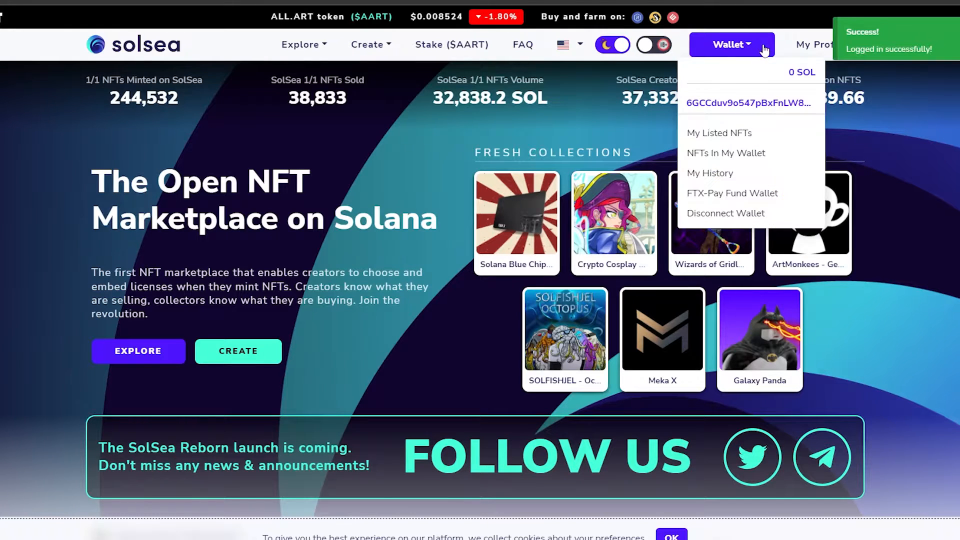
pyautogui.click(722, 45)
pyautogui.scroll(-2, 933, 192)
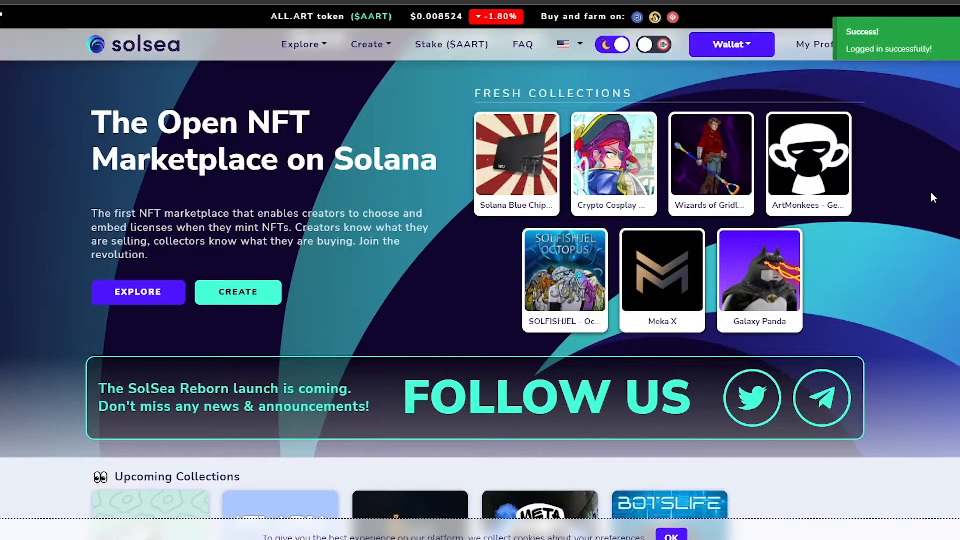
pyautogui.scroll(2, 937, 199)
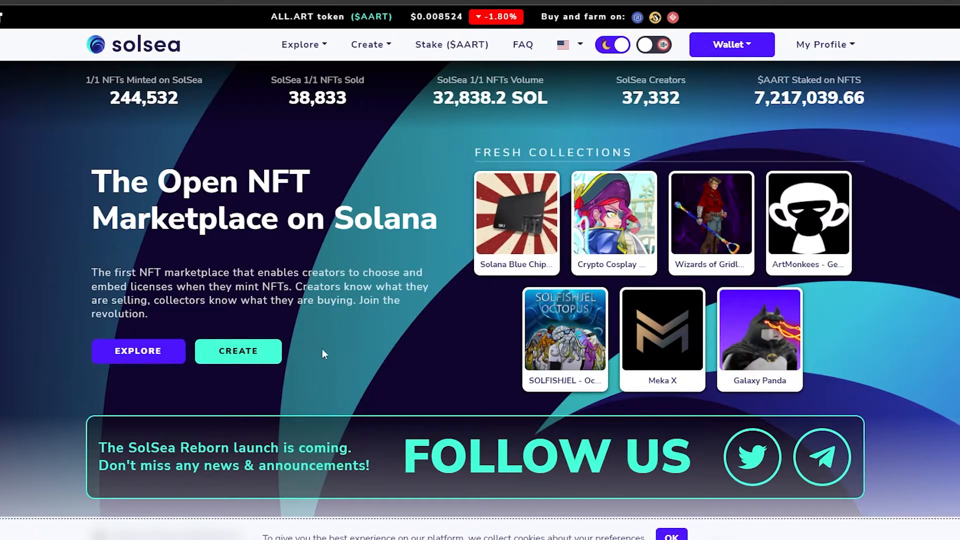
# Open the Create NFT page and look over the fields of its form
pyautogui.scroll(-3, 344, 319)
pyautogui.scroll(3, 344, 319)
pyautogui.click(265, 353)
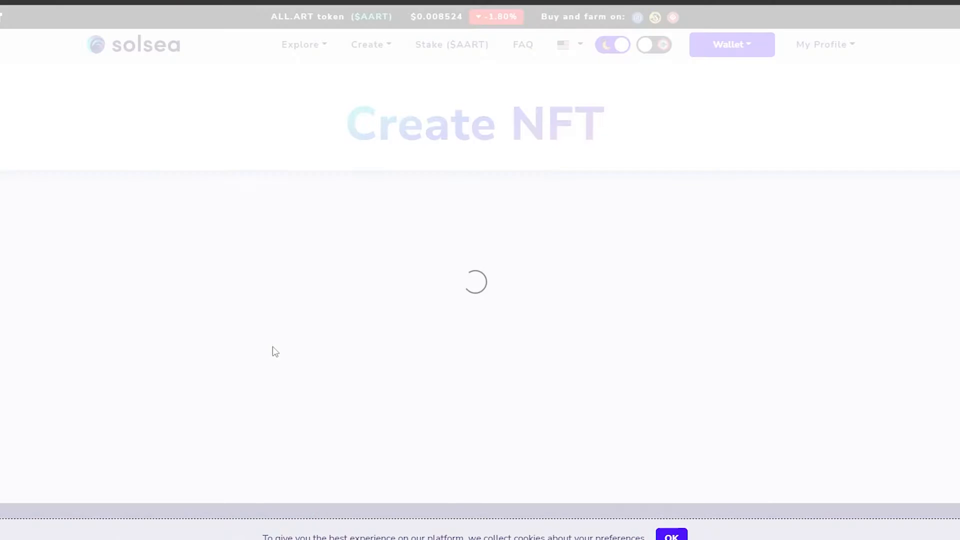
pyautogui.scroll(-2, 236, 317)
pyautogui.scroll(2, 309, 381)
pyautogui.scroll(-4, 272, 377)
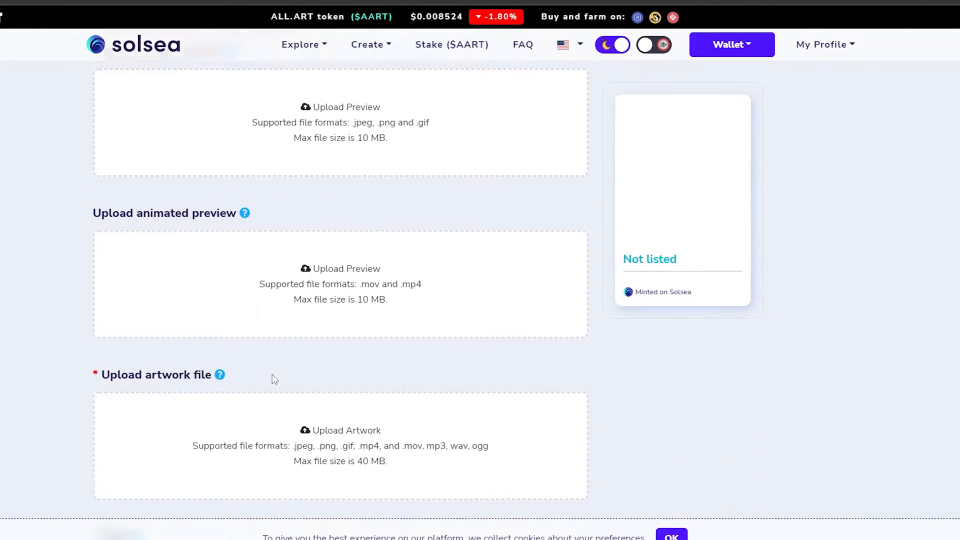
pyautogui.scroll(-6, 272, 376)
pyautogui.scroll(10, 270, 378)
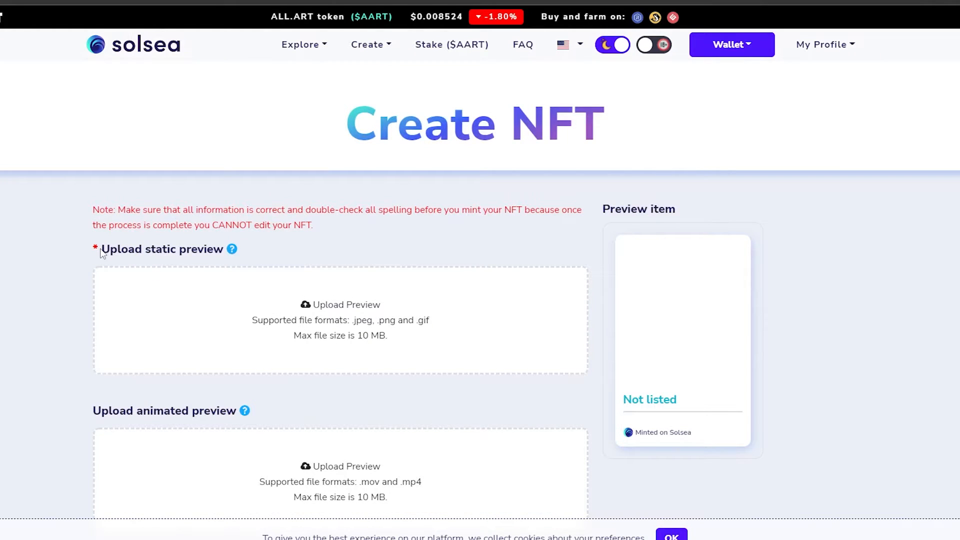
# Upload Untitled-1.gif as the static preview of the NFT
pyautogui.moveTo(102, 251); pyautogui.dragTo(220, 256)
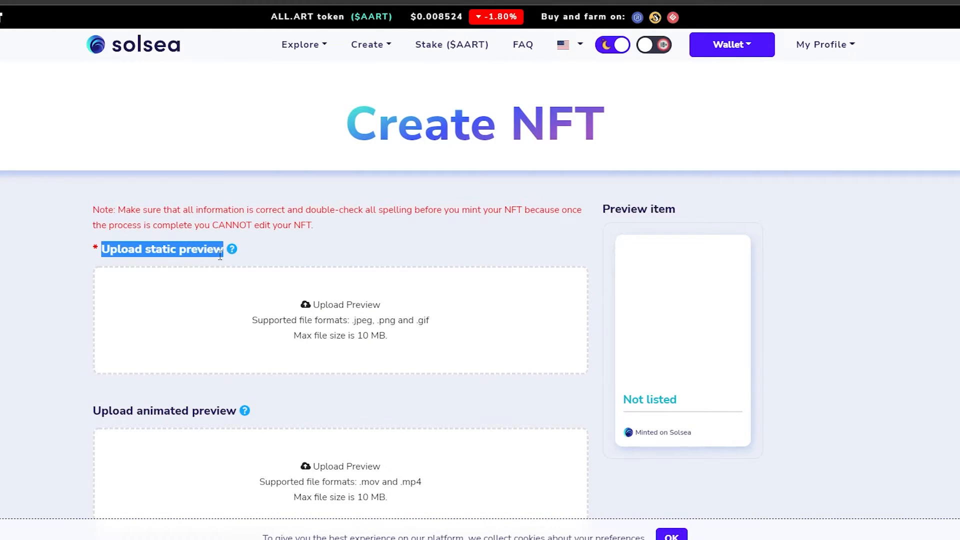
pyautogui.click(355, 256)
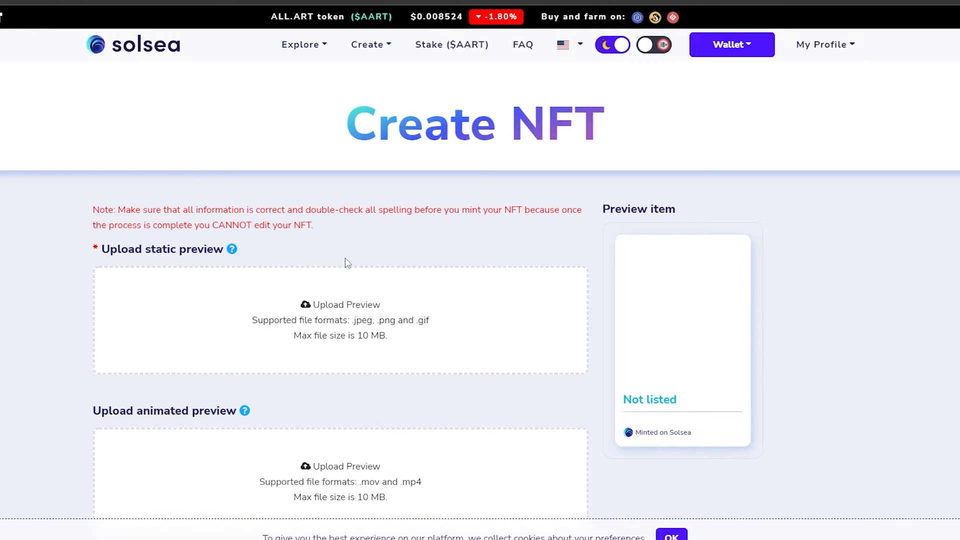
pyautogui.click(323, 323)
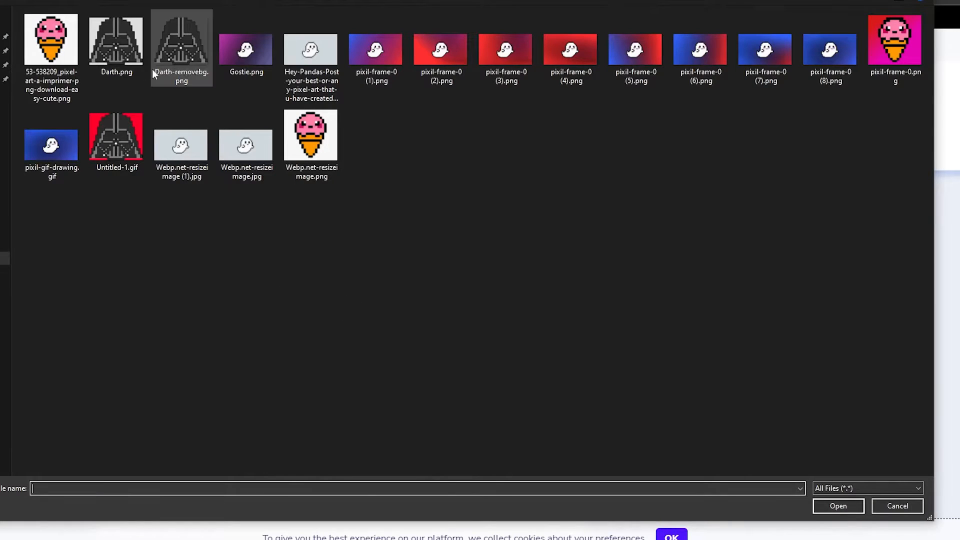
pyautogui.click(129, 122)
pyautogui.doubleClick(125, 134)
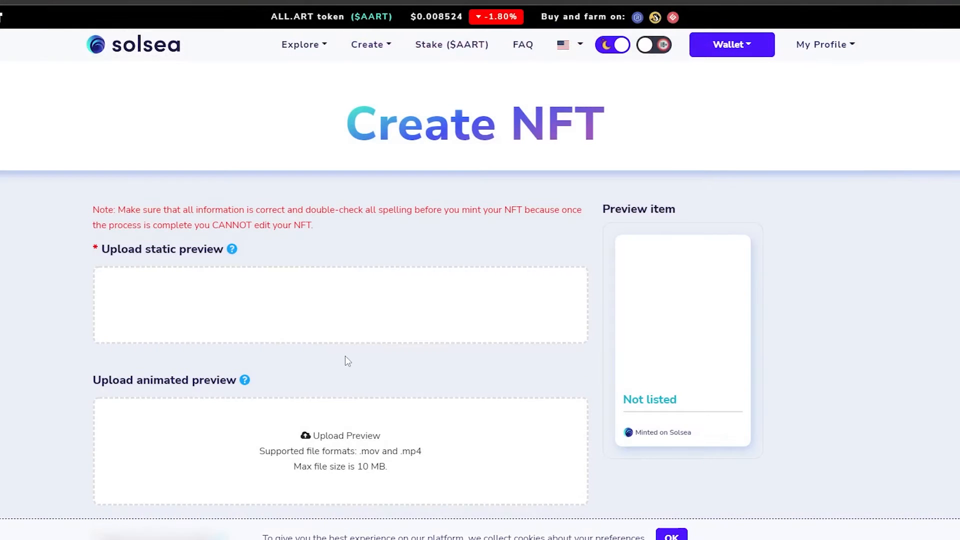
pyautogui.scroll(-5, 451, 235)
pyautogui.scroll(5, 415, 241)
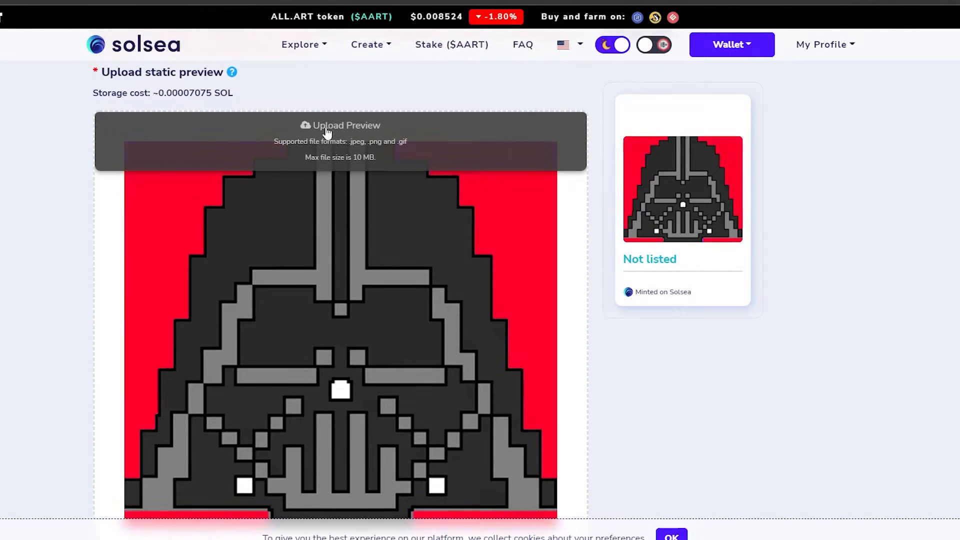
# Replace the static preview image with Darth.png
pyautogui.scroll(-7, 314, 208)
pyautogui.click(280, 356)
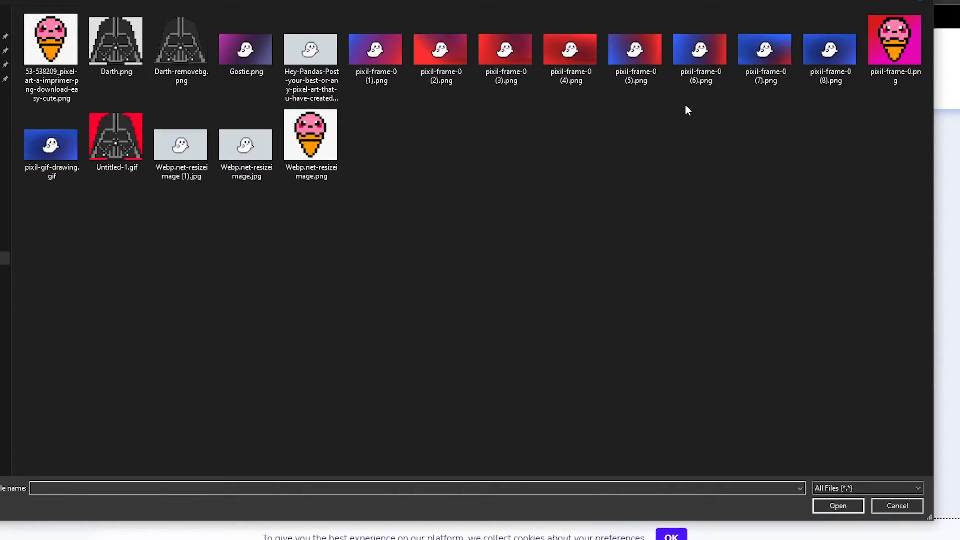
pyautogui.click(116, 42)
pyautogui.click(838, 507)
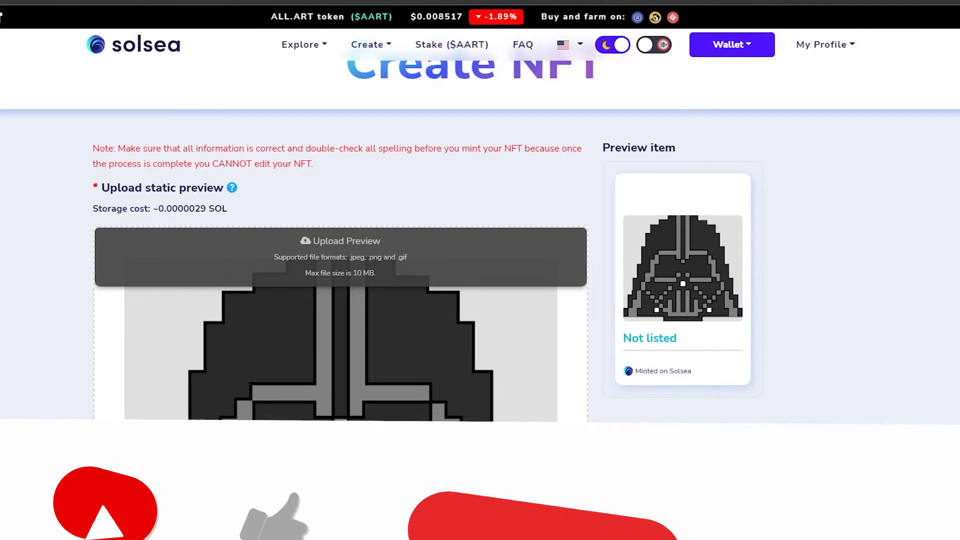
# Leave the animated preview empty and upload Untitled-1.gif as the artwork file
pyautogui.scroll(-7, 182, 161)
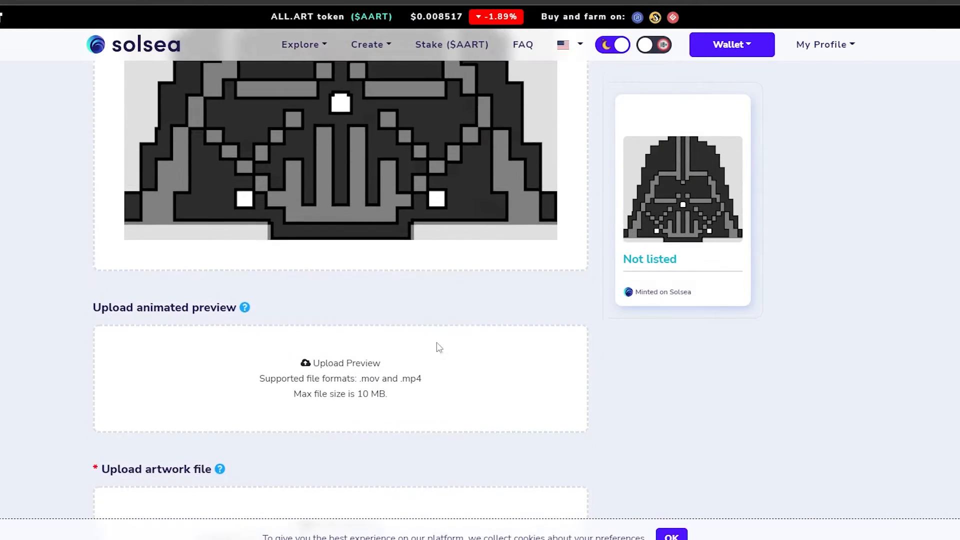
pyautogui.scroll(-2, 414, 345)
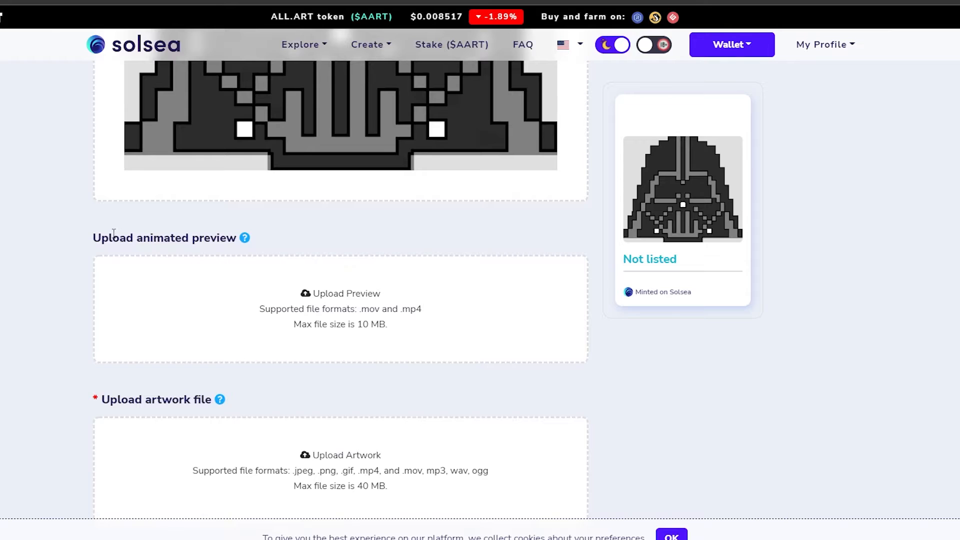
pyautogui.moveTo(89, 240); pyautogui.dragTo(220, 251)
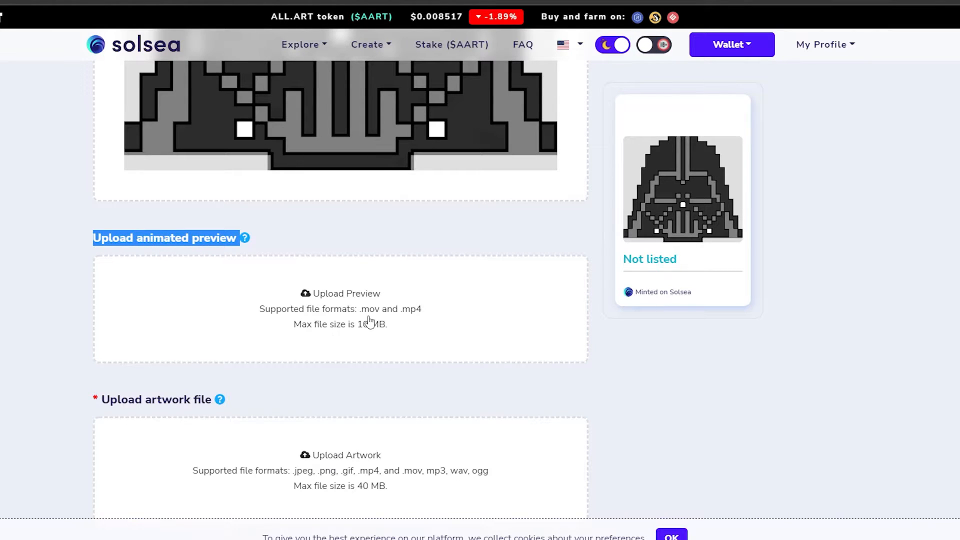
pyautogui.click(763, 349)
pyautogui.scroll(-1, 261, 332)
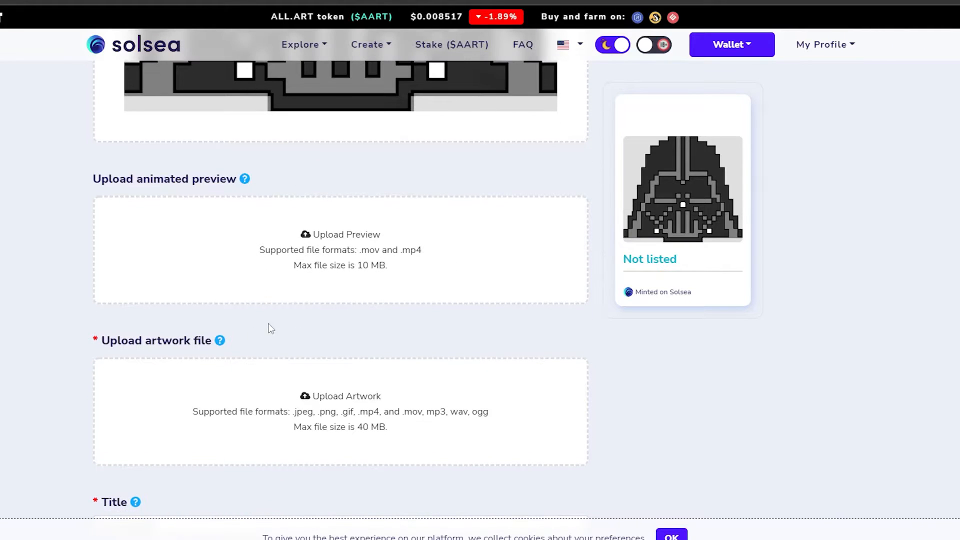
pyautogui.scroll(-4, 336, 300)
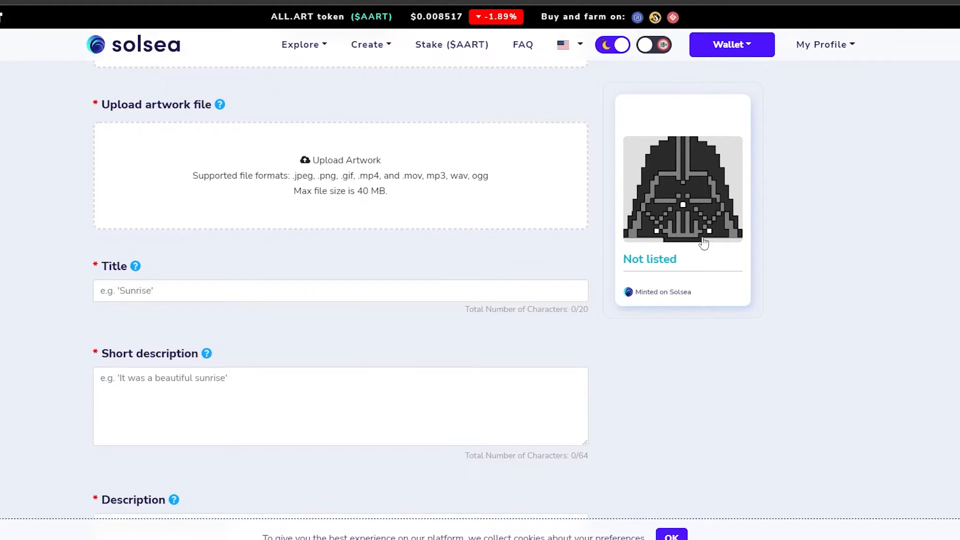
pyautogui.scroll(3, 430, 328)
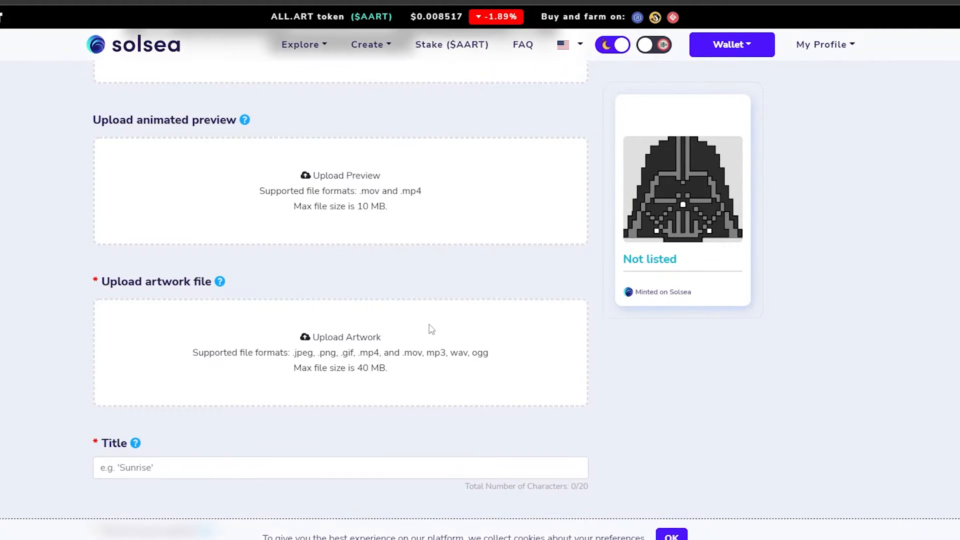
pyautogui.click(350, 337)
pyautogui.doubleClick(125, 134)
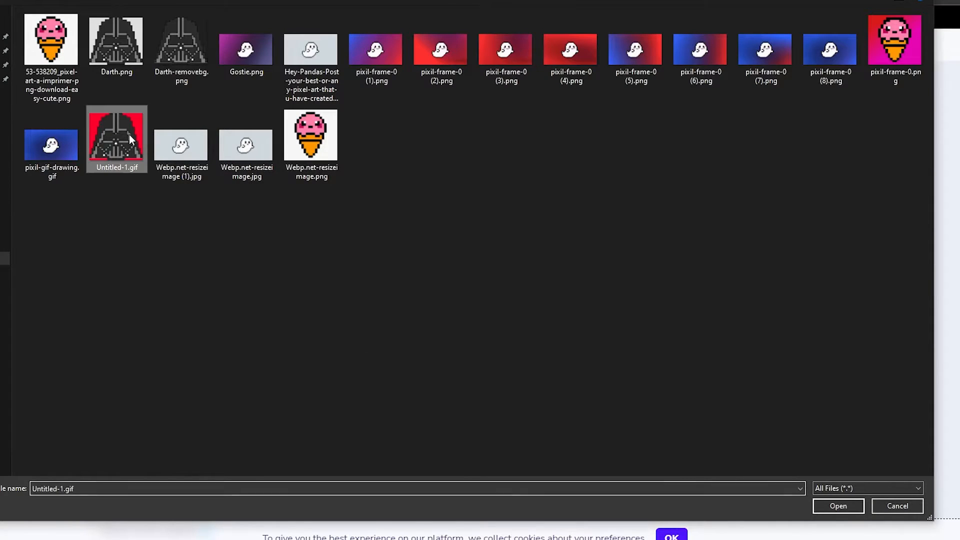
# Enter the title "Colorful vader" and the short description "It's colorful Darth Vader"
pyautogui.scroll(-3, 390, 360)
pyautogui.scroll(-6, 434, 354)
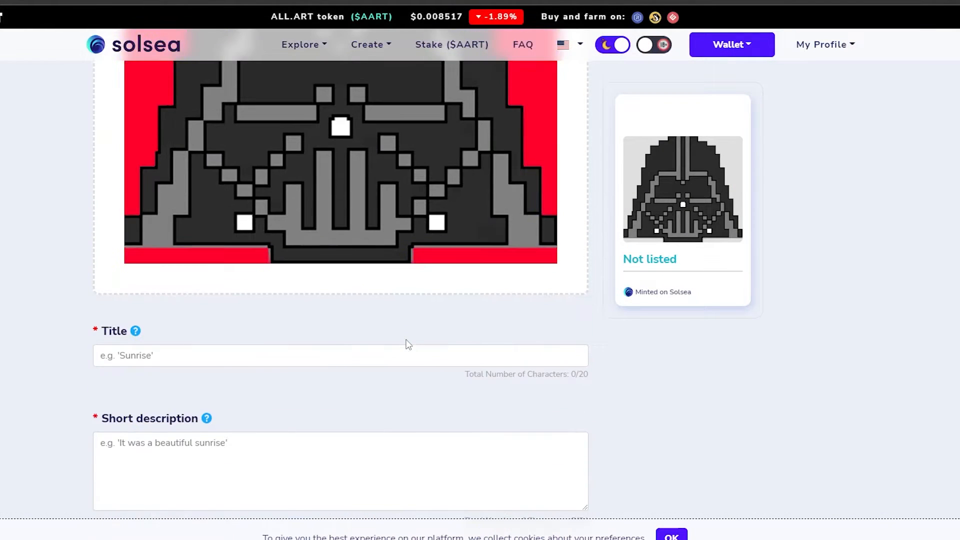
pyautogui.click(168, 295)
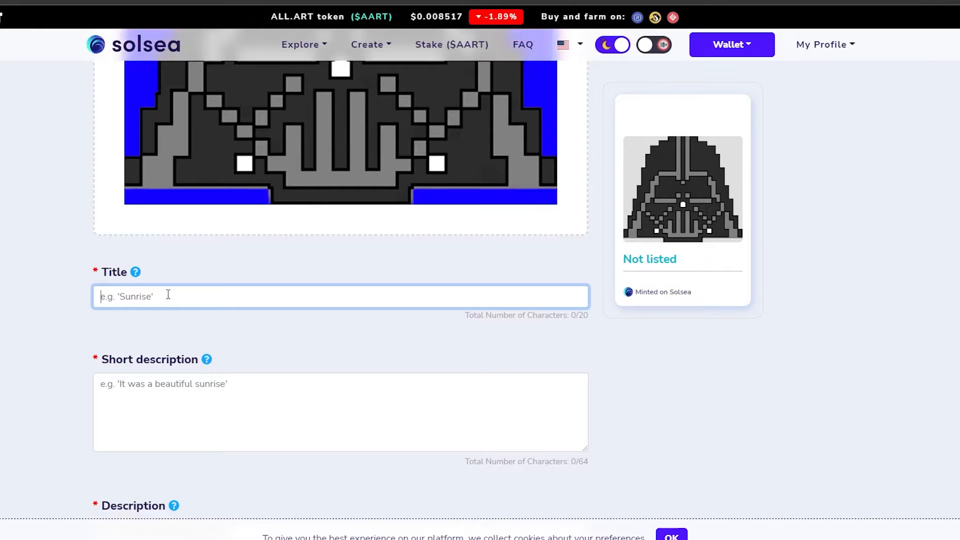
pyautogui.write('Colorful vader')
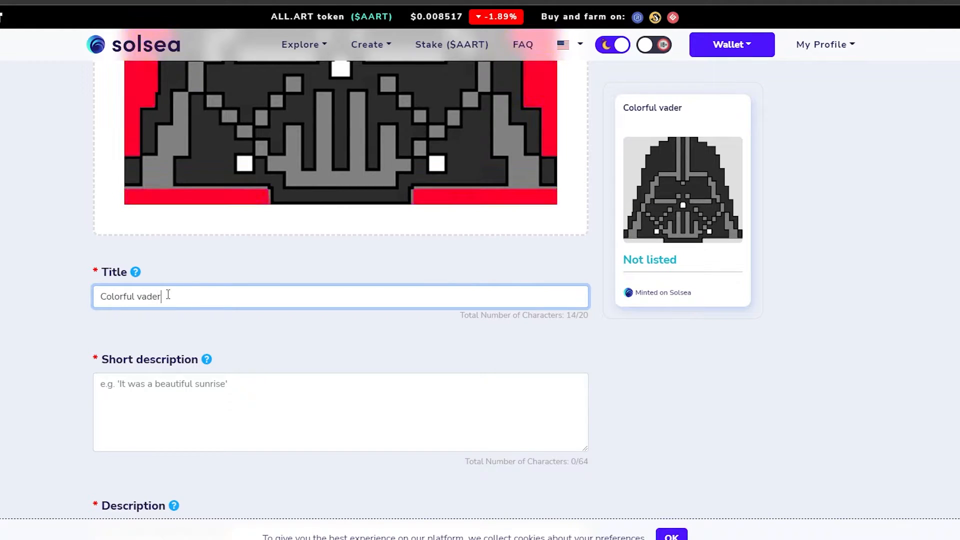
pyautogui.click(174, 418)
pyautogui.write('I')
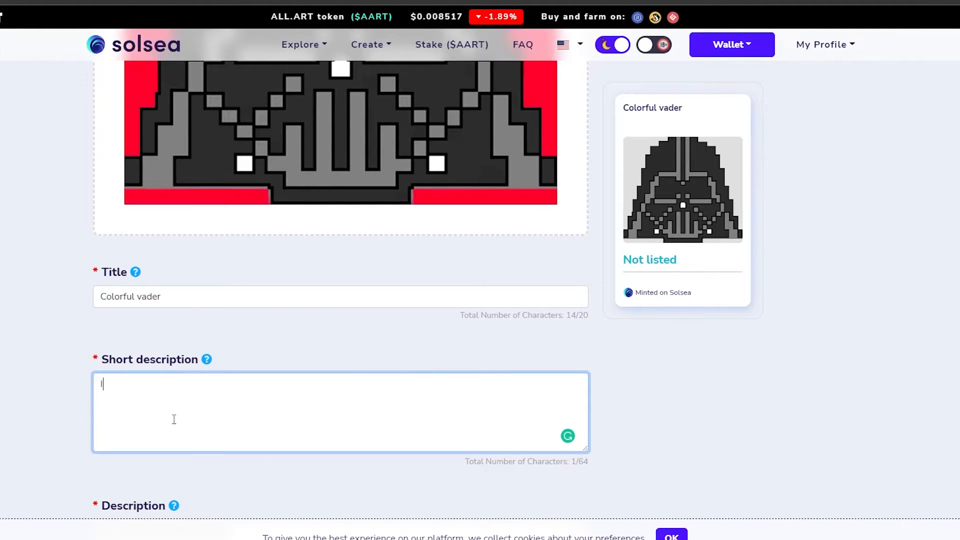
pyautogui.write("t's colorful darth vader")
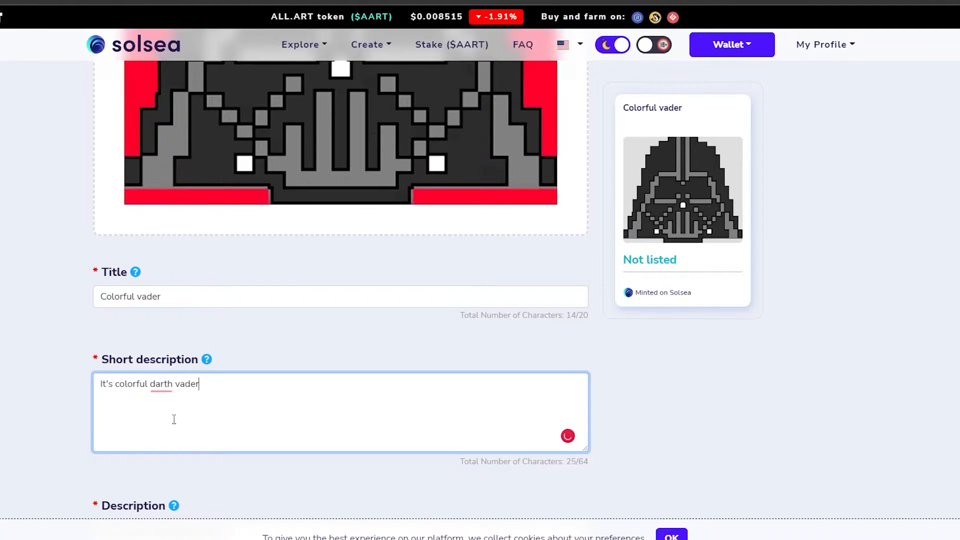
# Copy the short description into the description and extend it to read "It's colorful Darth Vader with changing background"
pyautogui.scroll(-5, 173, 418)
pyautogui.scroll(-2, 171, 174)
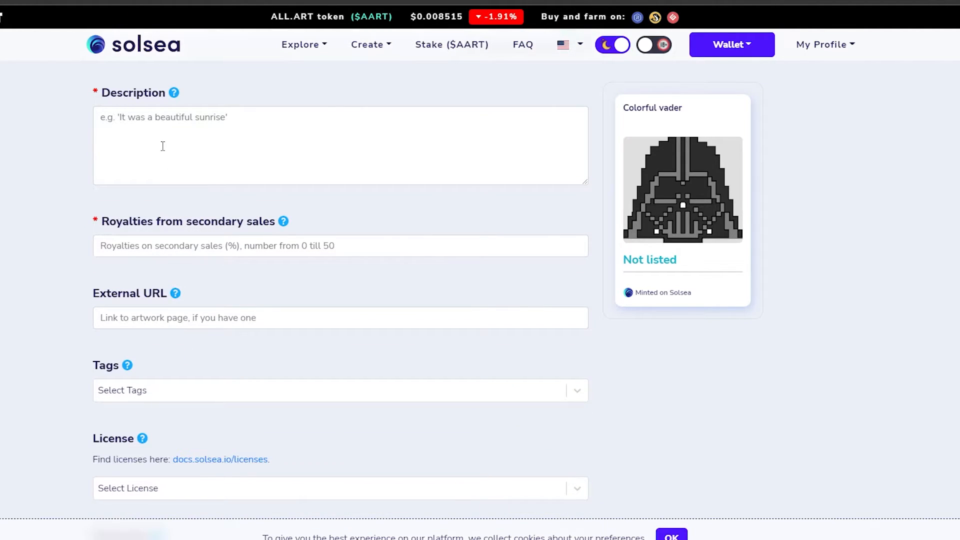
pyautogui.scroll(3, 184, 169)
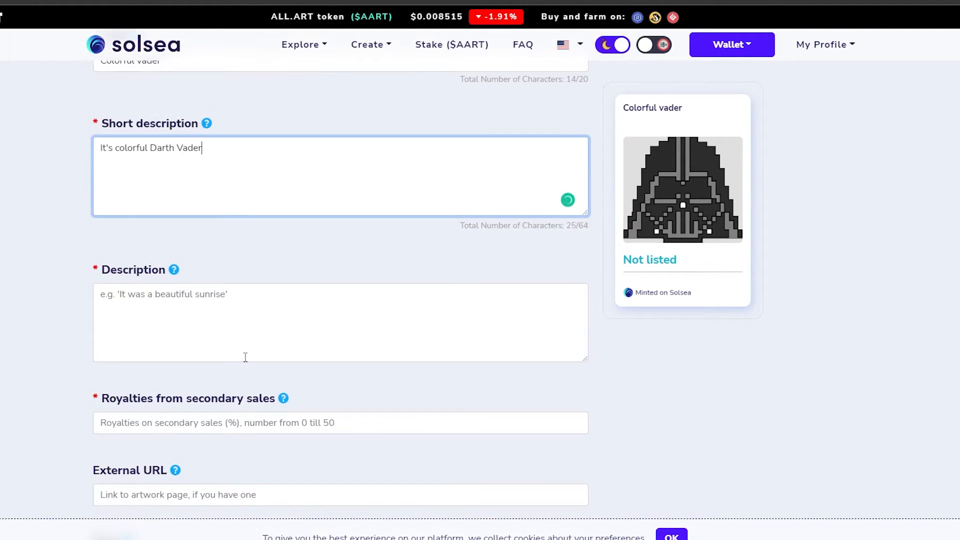
pyautogui.scroll(-1, 248, 350)
pyautogui.click(209, 263)
pyautogui.tripleClick(215, 112)
pyautogui.hotkey('ctrl', 'c')
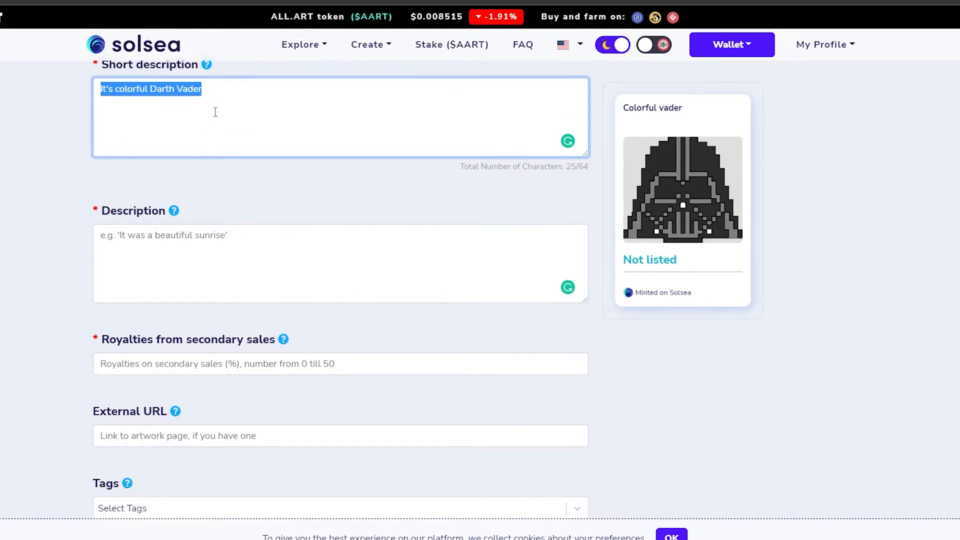
pyautogui.click(191, 278)
pyautogui.hotkey('ctrl', 'v')
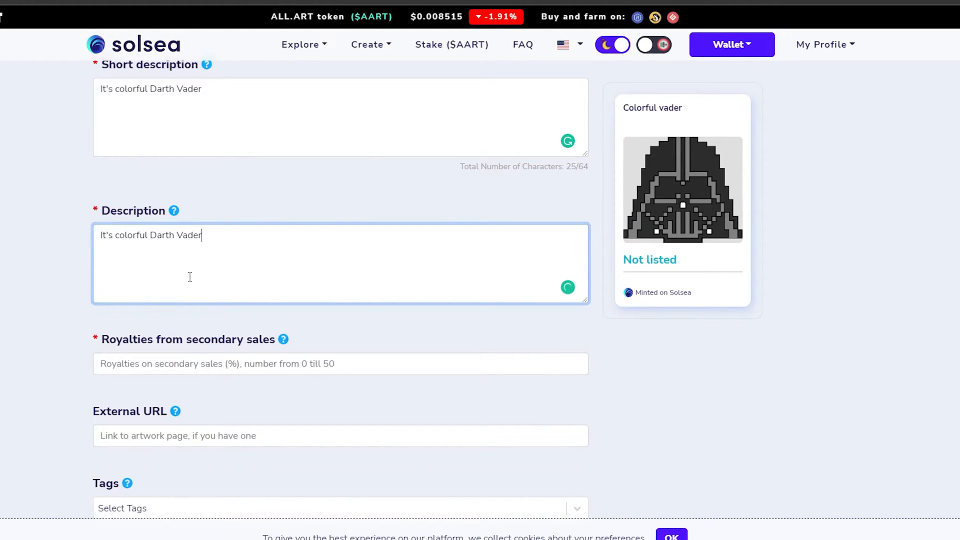
pyautogui.write('with cahanging background')
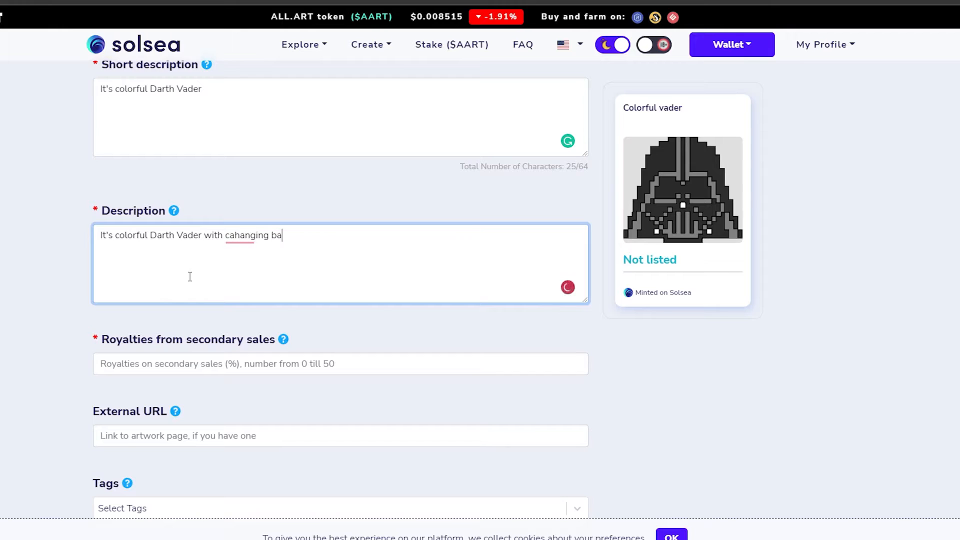
pyautogui.moveTo(242, 237)
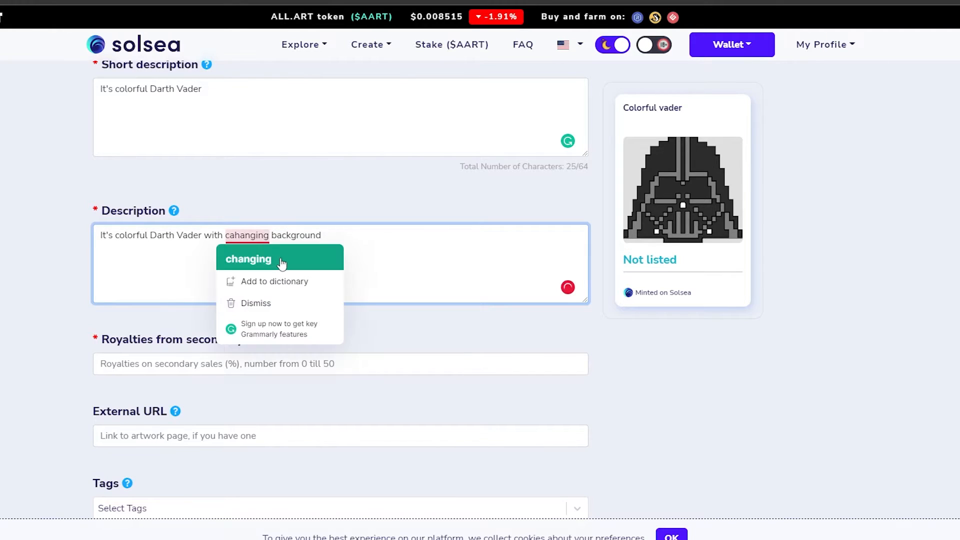
pyautogui.click(280, 260)
# Set the royalties from secondary sales to 10 and leave the external URL empty
pyautogui.scroll(-5, 338, 230)
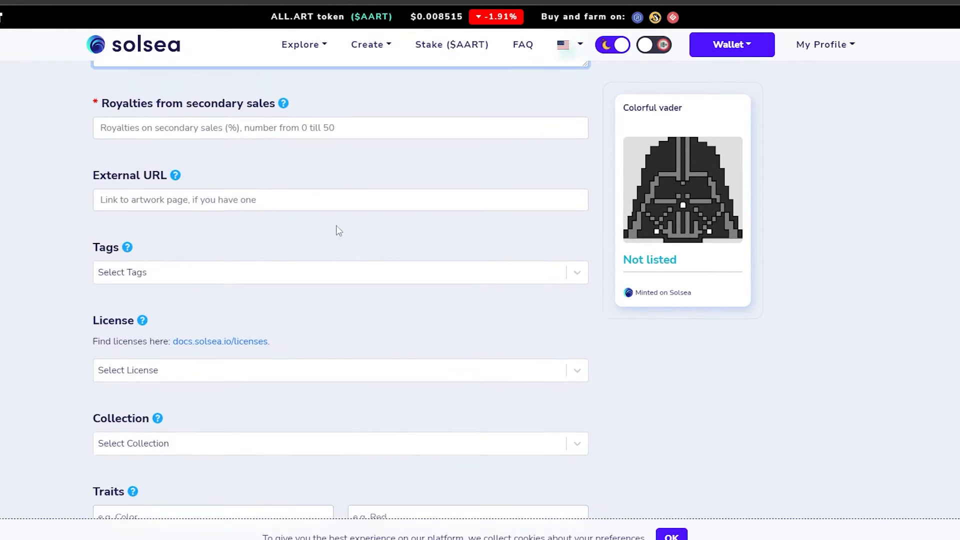
pyautogui.scroll(1, 289, 173)
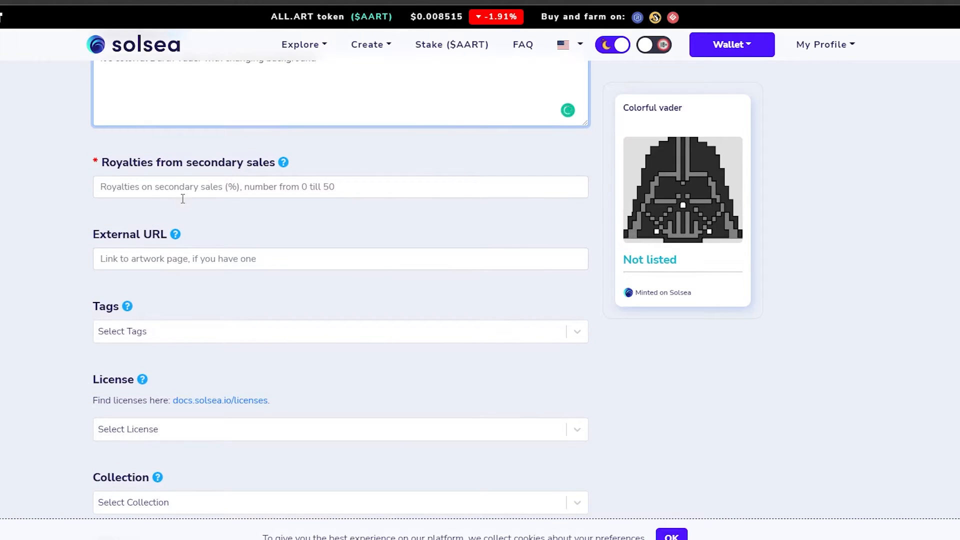
pyautogui.click(183, 192)
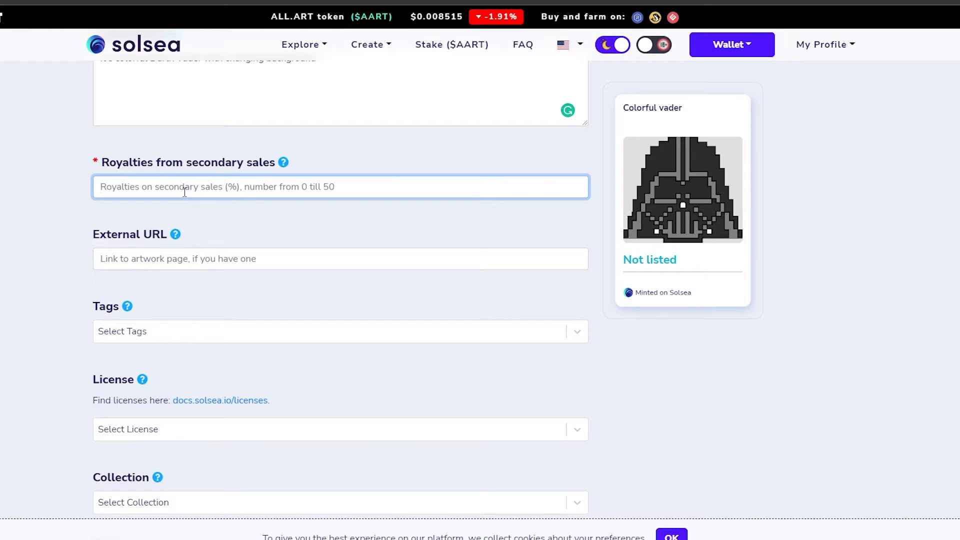
pyautogui.write('10')
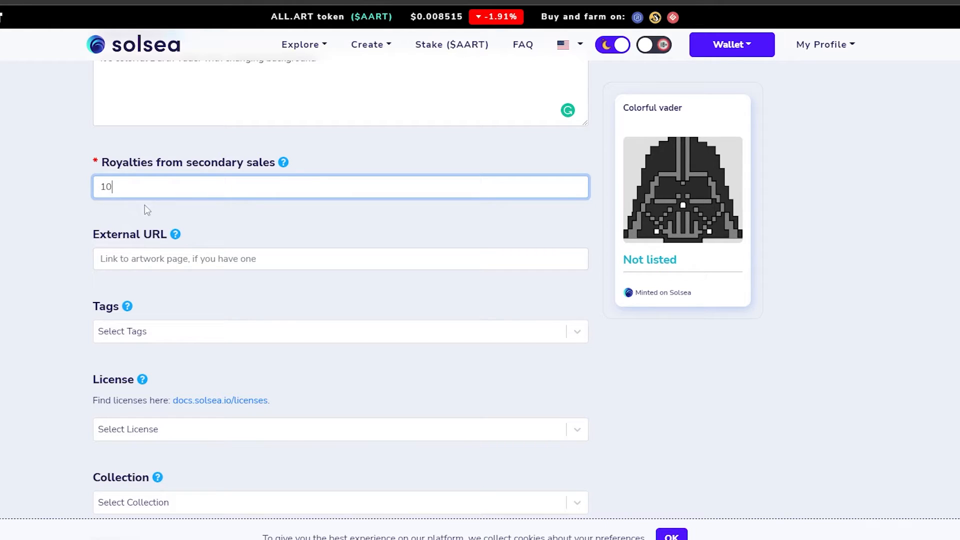
pyautogui.click(127, 261)
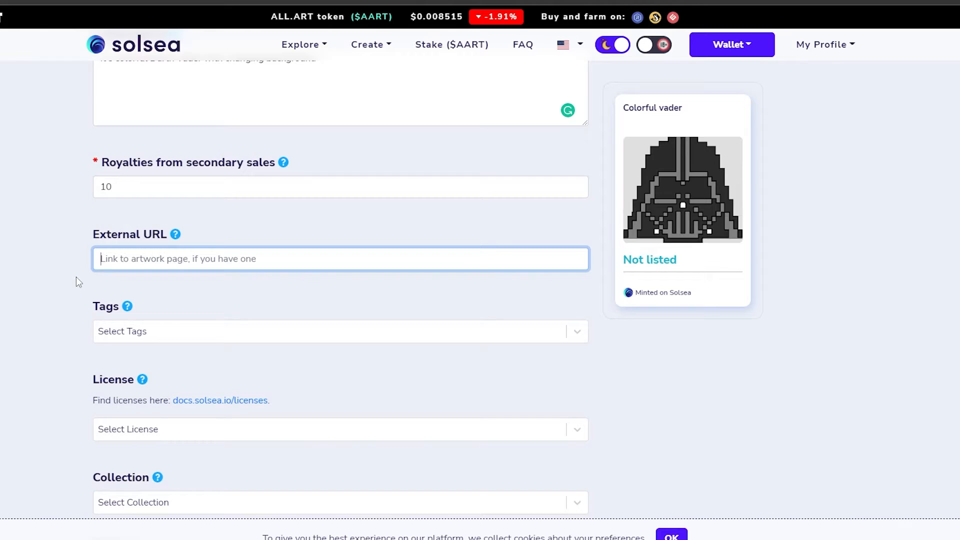
# Add the Graphics tag to the NFT
pyautogui.scroll(-3, 56, 260)
pyautogui.click(186, 220)
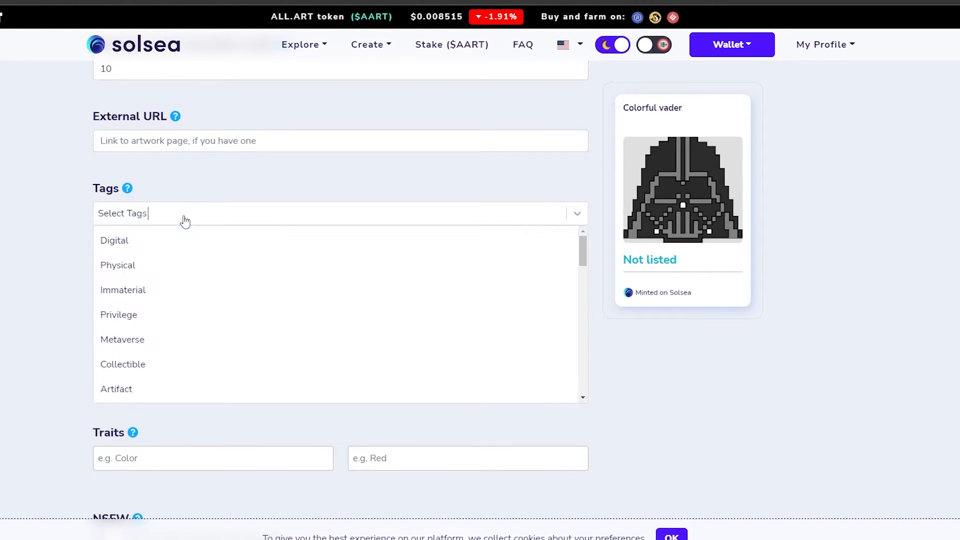
pyautogui.scroll(-3, 149, 309)
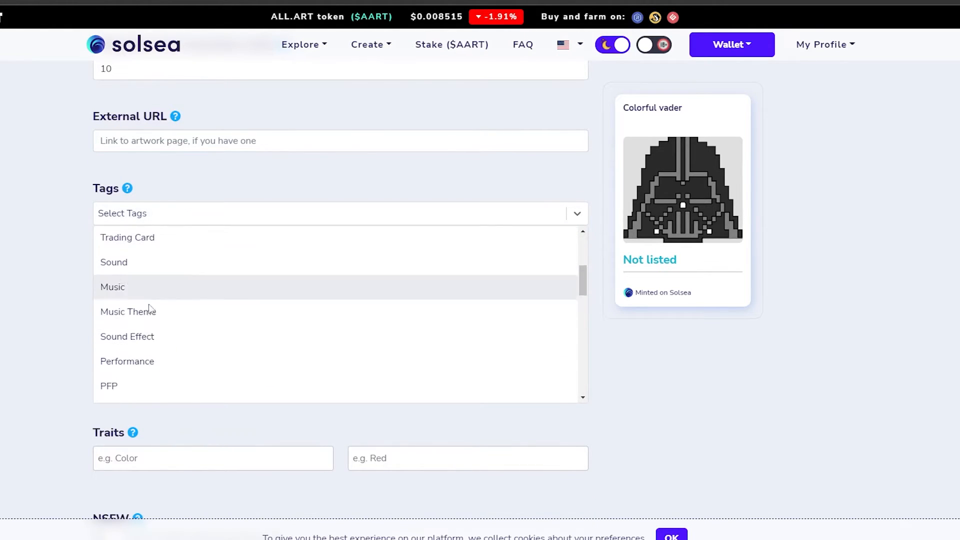
pyautogui.scroll(3, 149, 308)
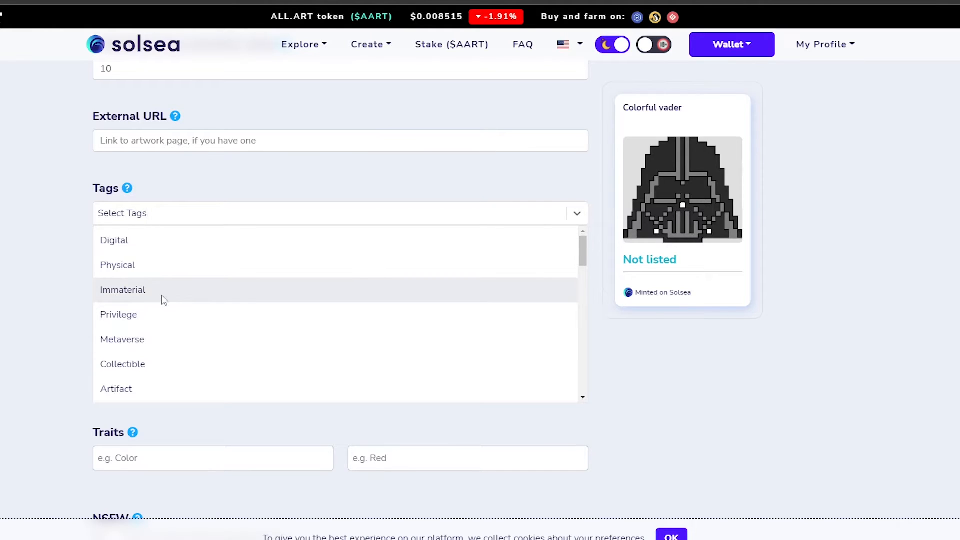
pyautogui.scroll(-1, 170, 315)
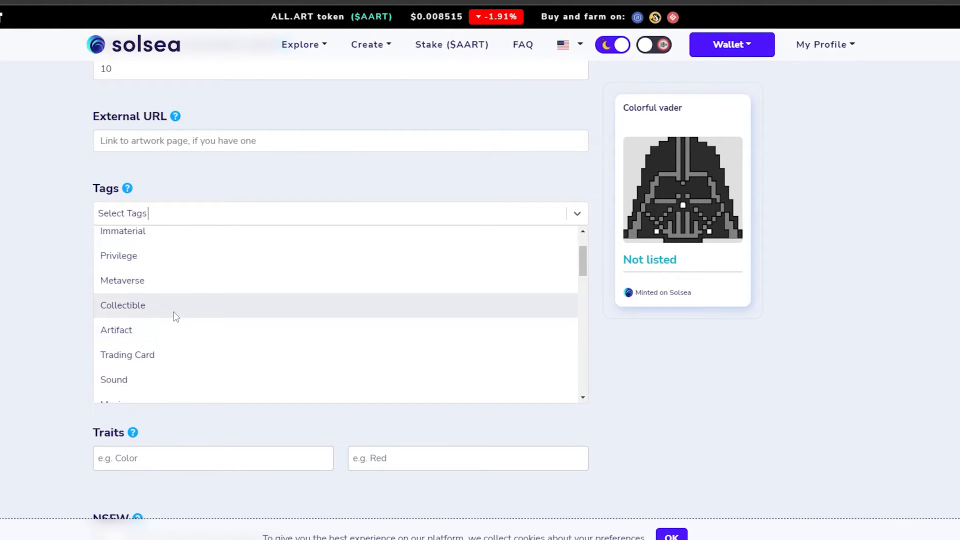
pyautogui.scroll(-4, 175, 318)
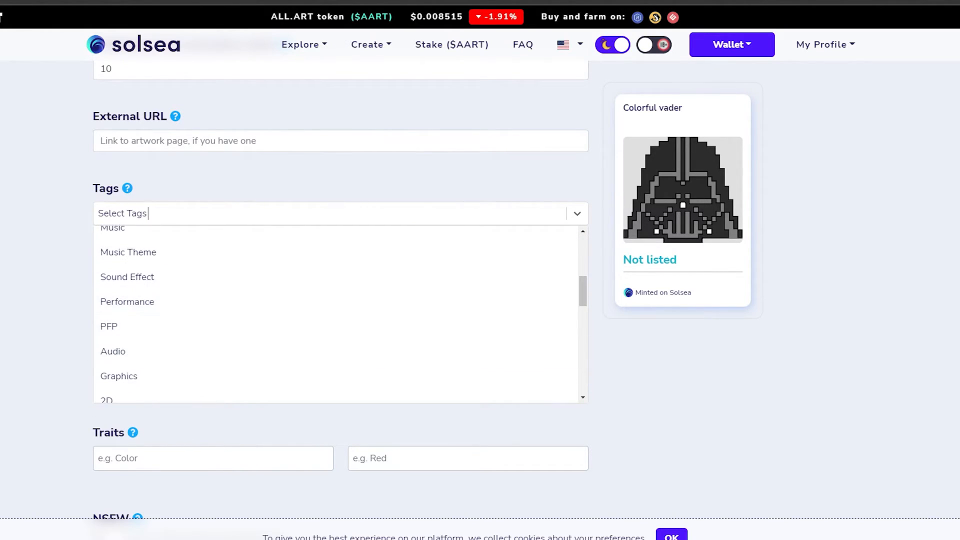
pyautogui.scroll(-1, 142, 319)
pyautogui.click(142, 317)
# Add the Digital and Art tags to the NFT alongside Graphics
pyautogui.click(184, 220)
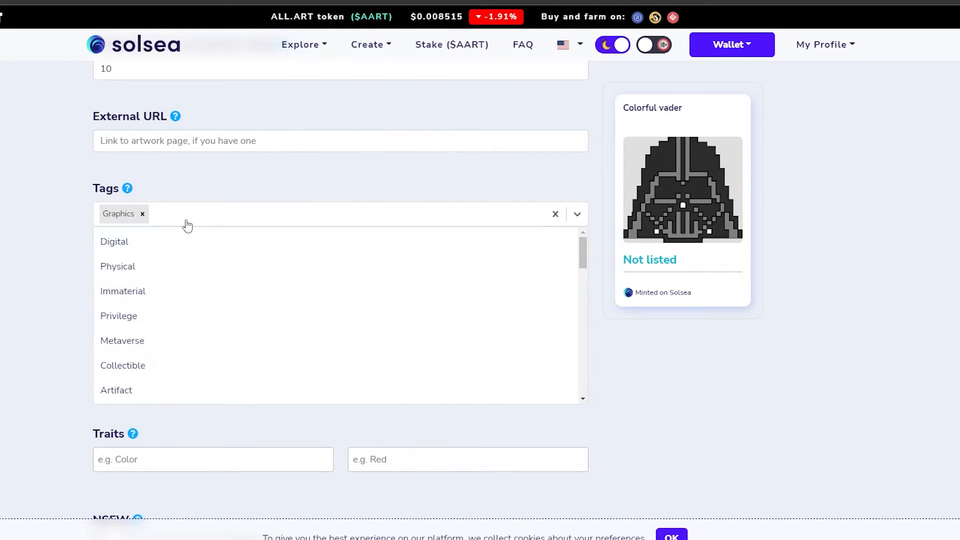
pyautogui.click(184, 241)
pyautogui.click(233, 215)
pyautogui.scroll(-8, 223, 278)
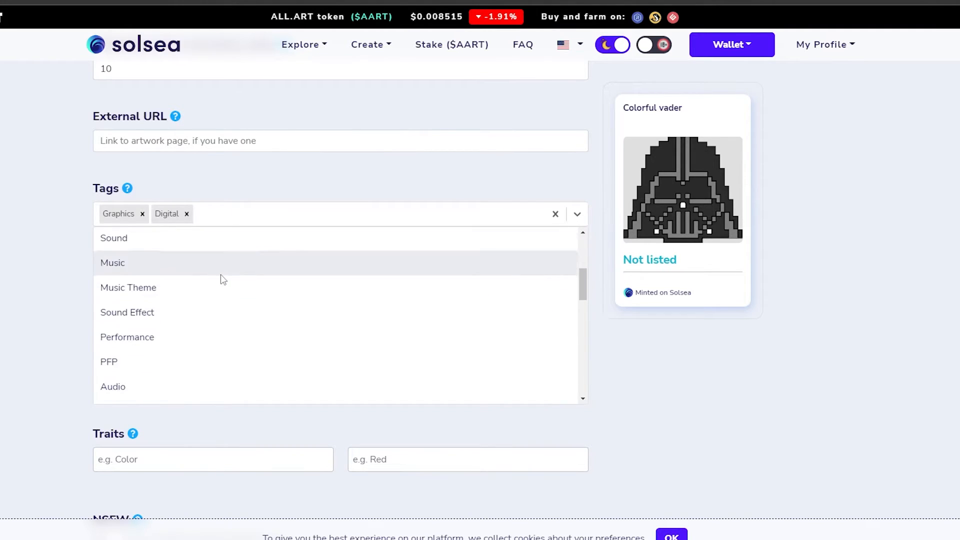
pyautogui.scroll(-3, 230, 284)
pyautogui.click(152, 388)
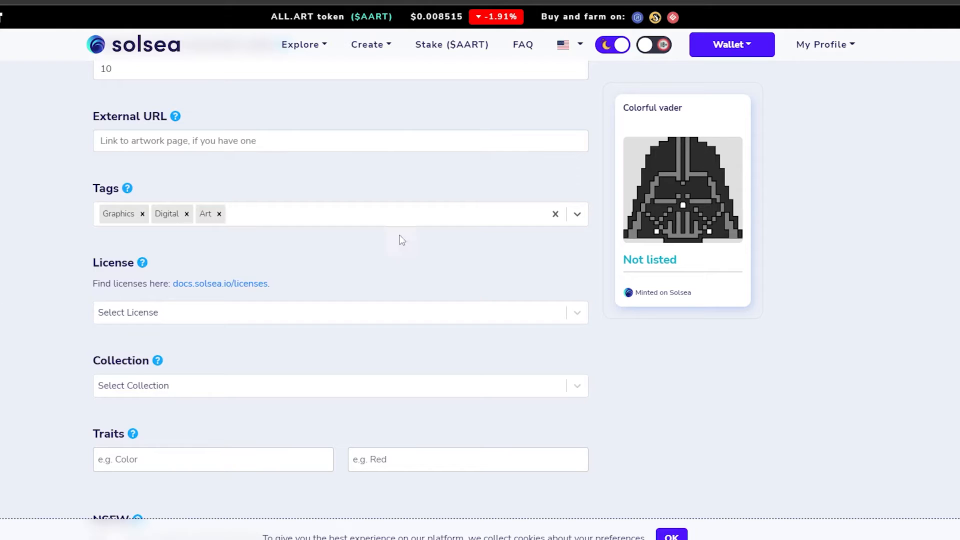
# Choose "Personal public display/Non-Commercial exploitation" as the license of the NFT
pyautogui.scroll(-1, 288, 289)
pyautogui.click(176, 262)
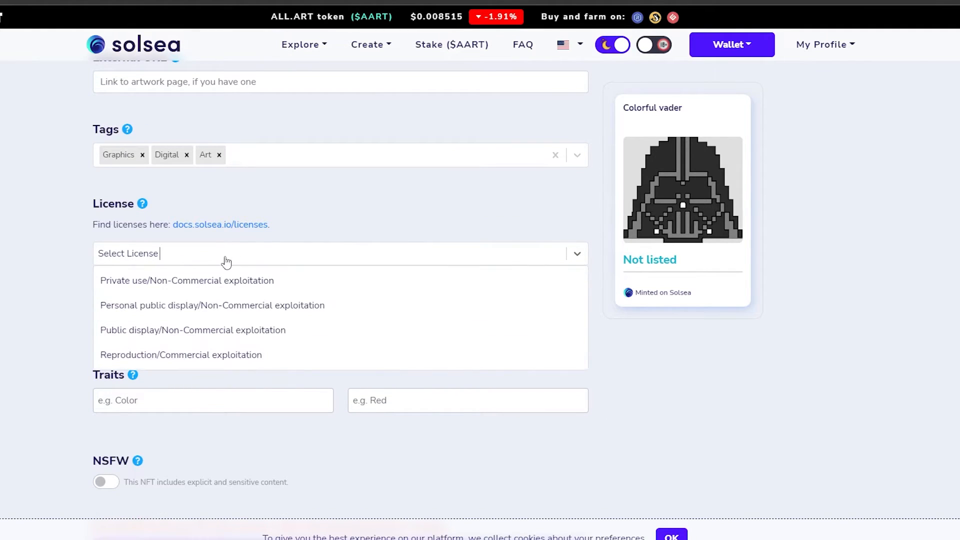
pyautogui.click(46, 232)
pyautogui.click(126, 261)
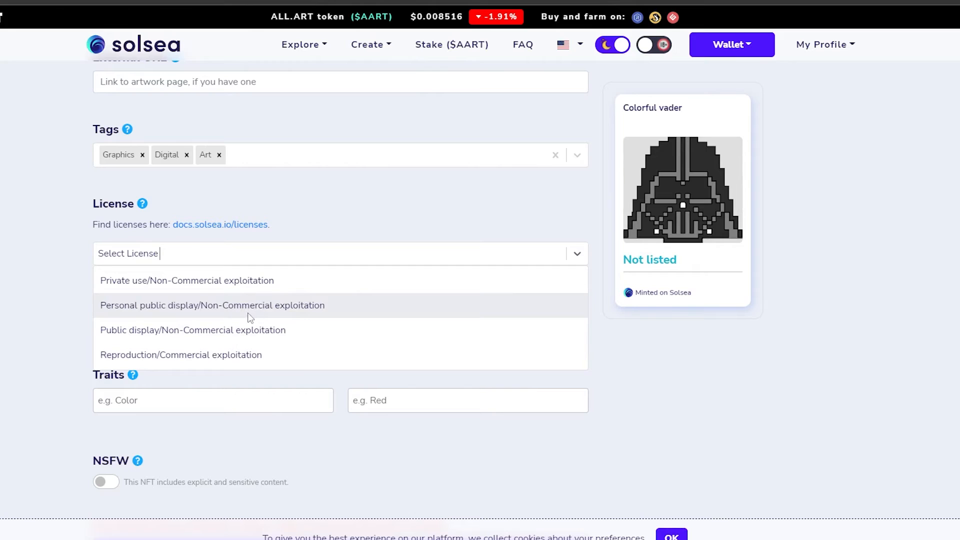
pyautogui.click(220, 313)
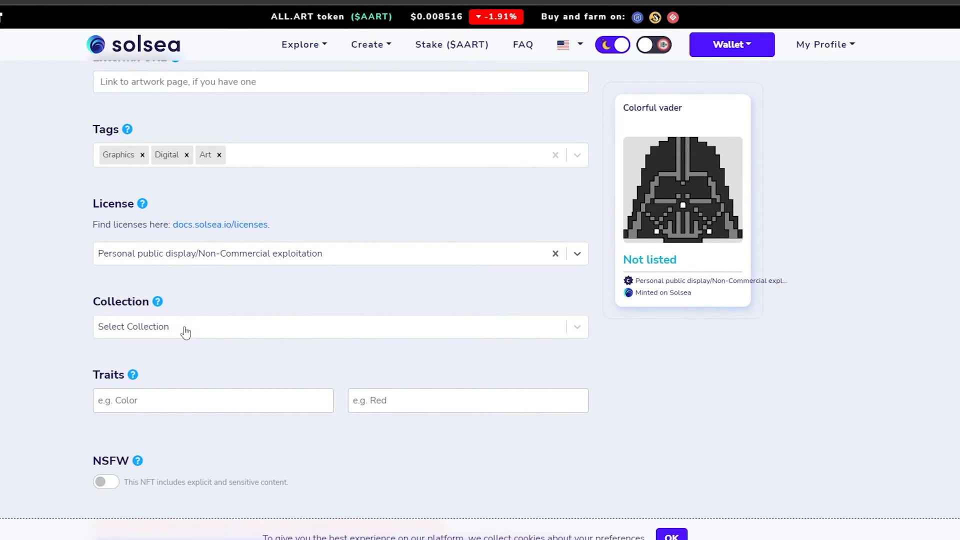
# Add a trait named "background" with the value "animated", leaving the collection unselected and NSFW off
pyautogui.scroll(-1, 183, 330)
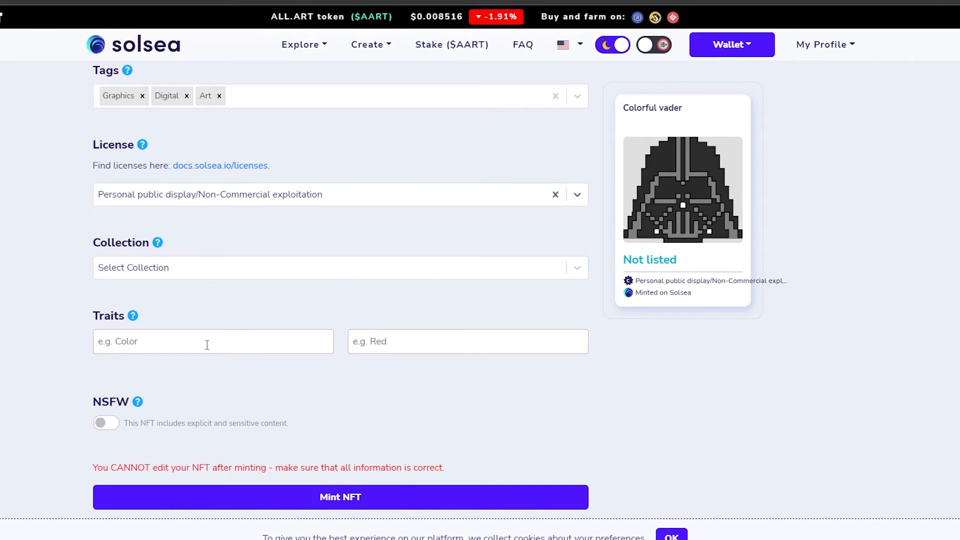
pyautogui.click(160, 349)
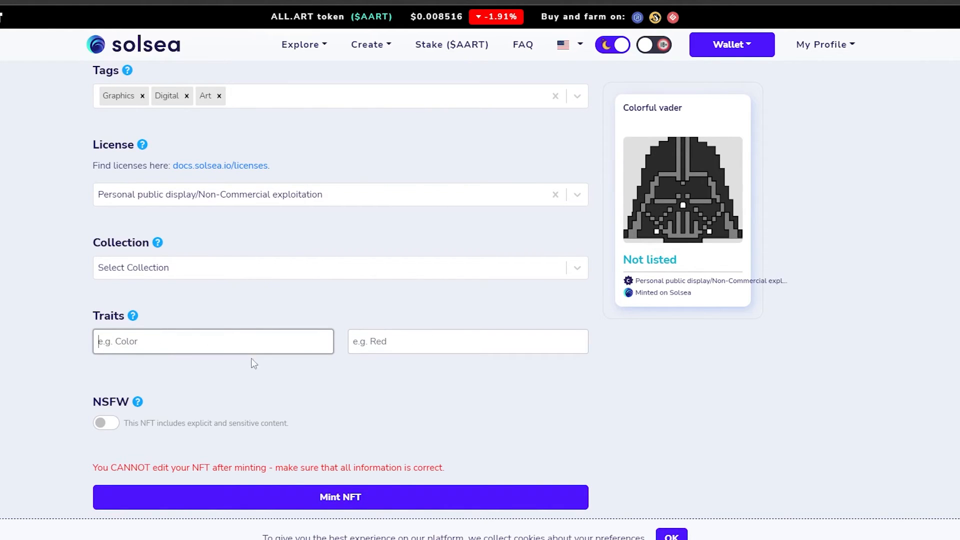
pyautogui.write('background')
pyautogui.click(385, 353)
pyautogui.write('animated')
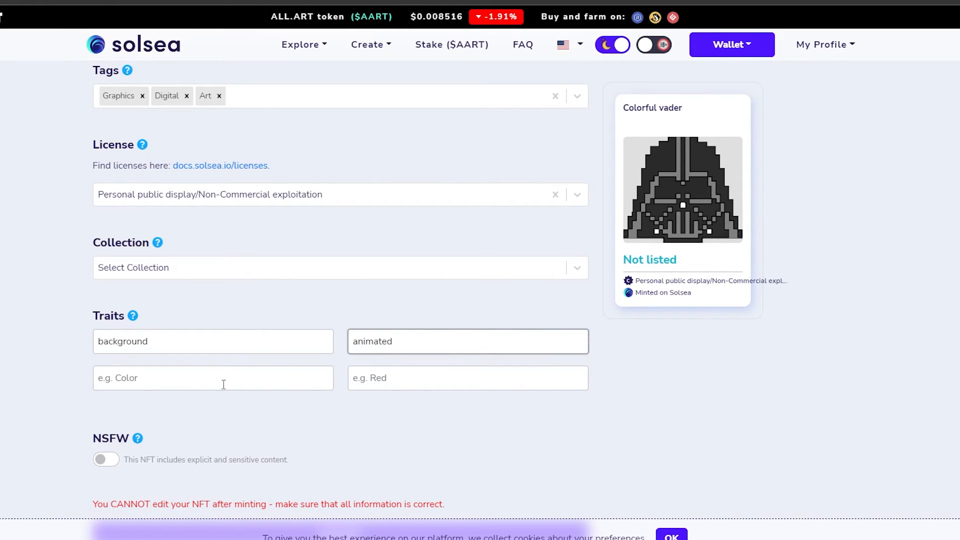
pyautogui.scroll(-3, 129, 313)
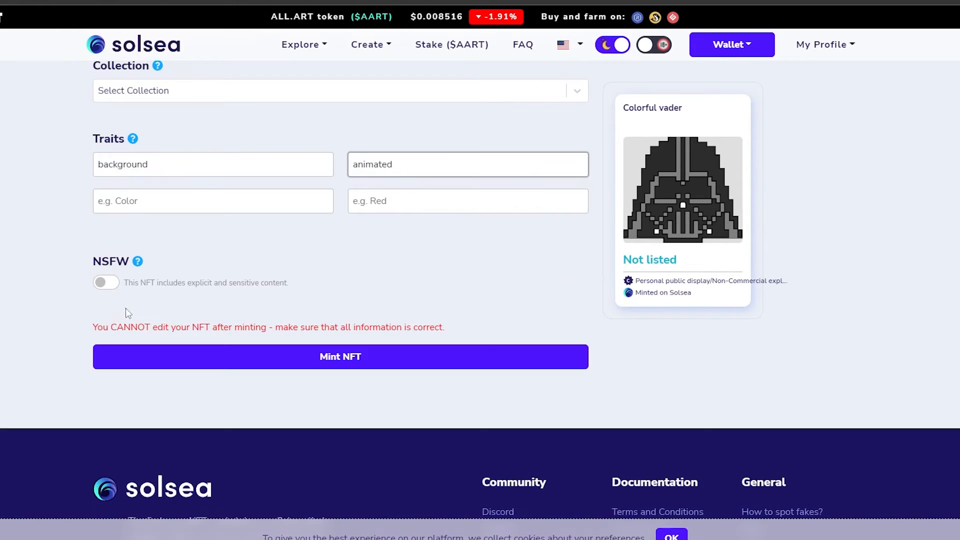
pyautogui.click(40, 264)
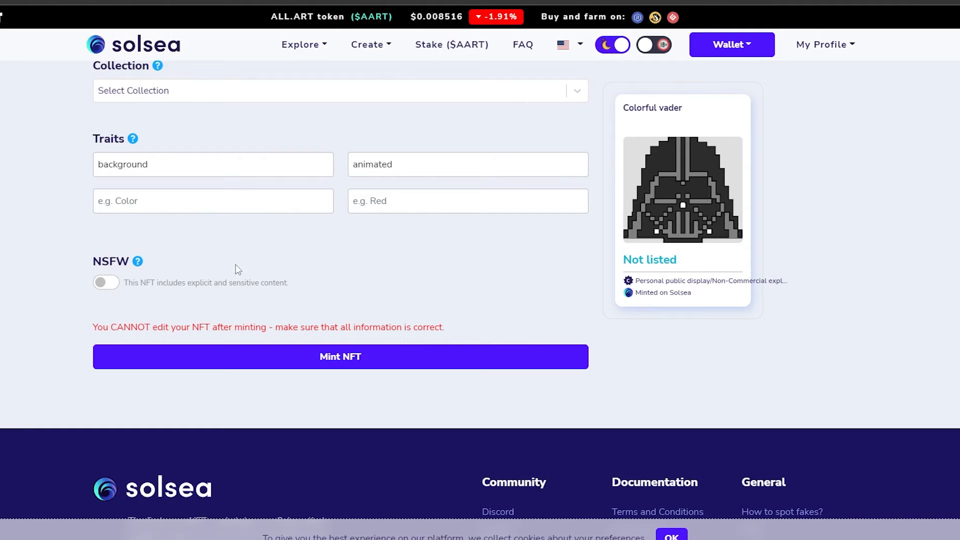
# Start minting the NFT, and reject the wallet's transaction approval request
pyautogui.scroll(3, 235, 365)
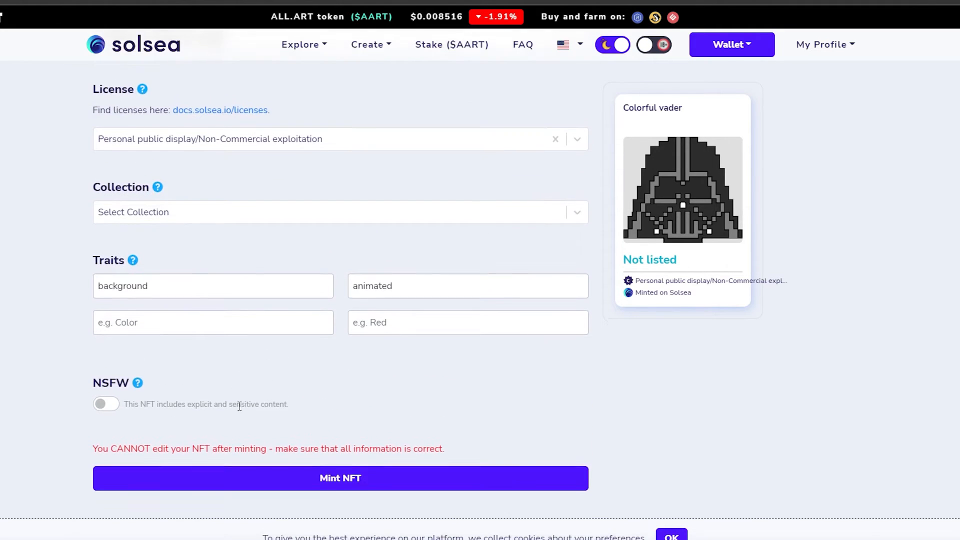
pyautogui.scroll(-3, 241, 418)
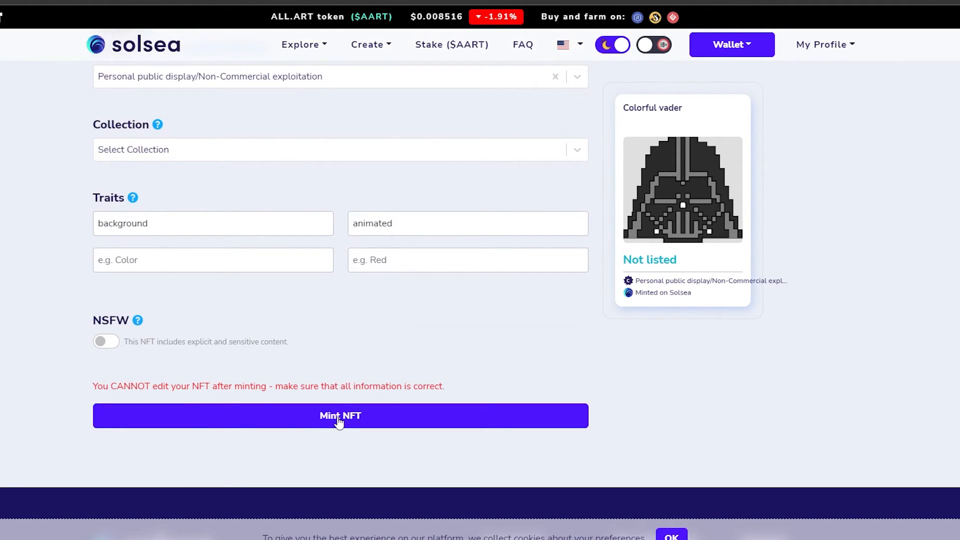
pyautogui.click(341, 420)
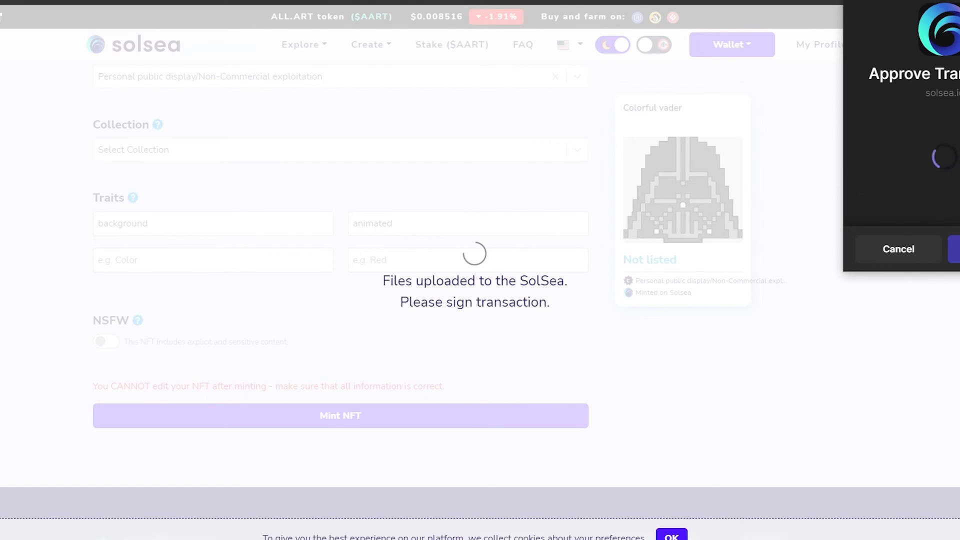
pyautogui.click(900, 249)
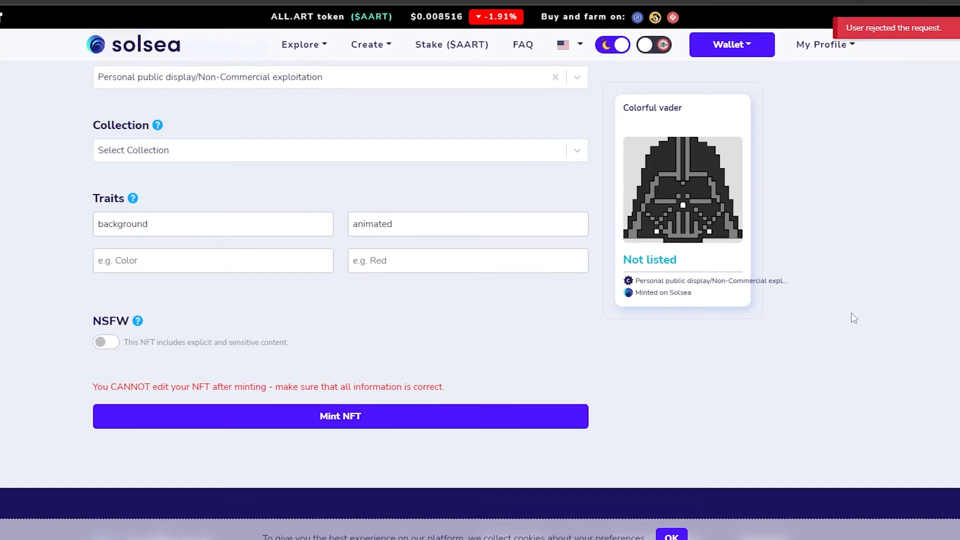
# Return to the SolSea home page and browse its featured content as far as the Hot Artists section
pyautogui.scroll(8, 871, 307)
pyautogui.scroll(10, 866, 311)
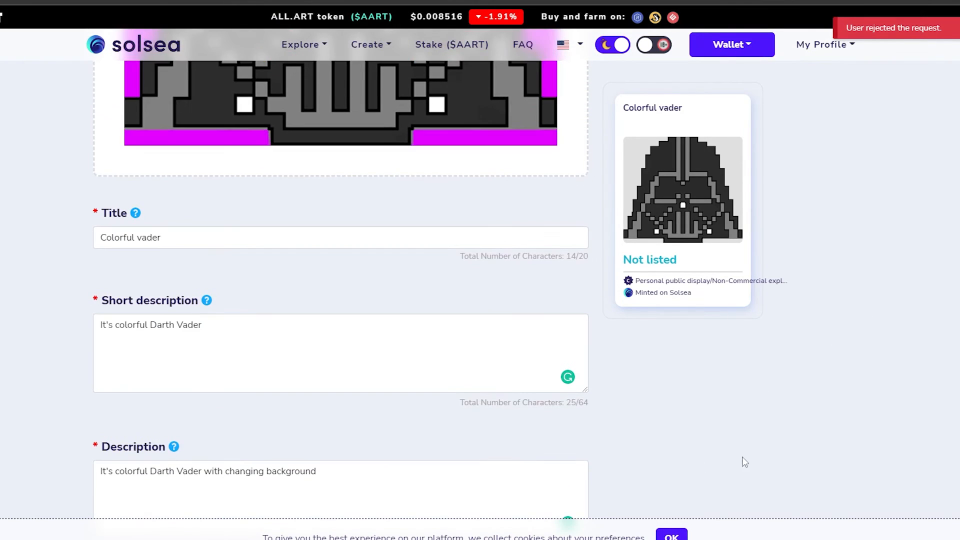
pyautogui.scroll(15, 758, 476)
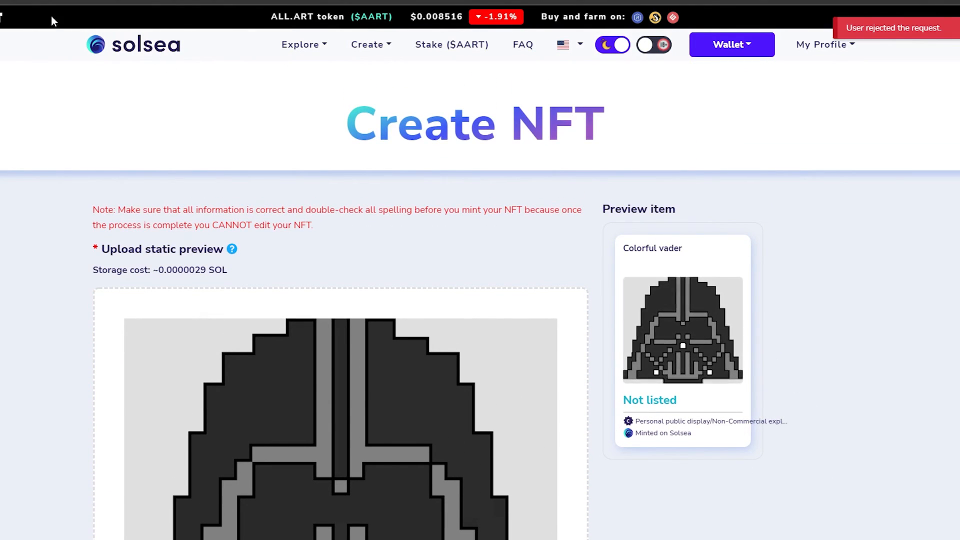
pyautogui.click(153, 50)
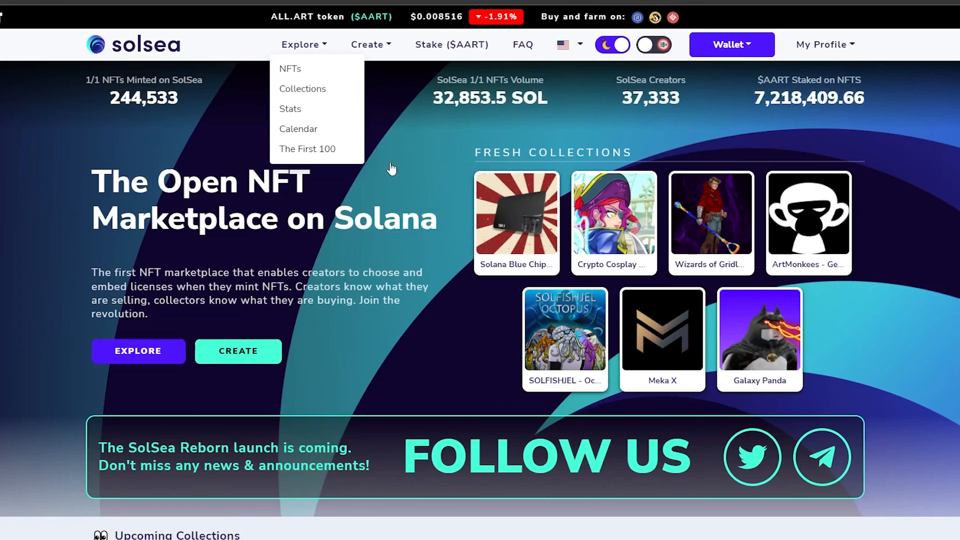
pyautogui.scroll(-5, 480, 300)
pyautogui.scroll(-10, 479, 291)
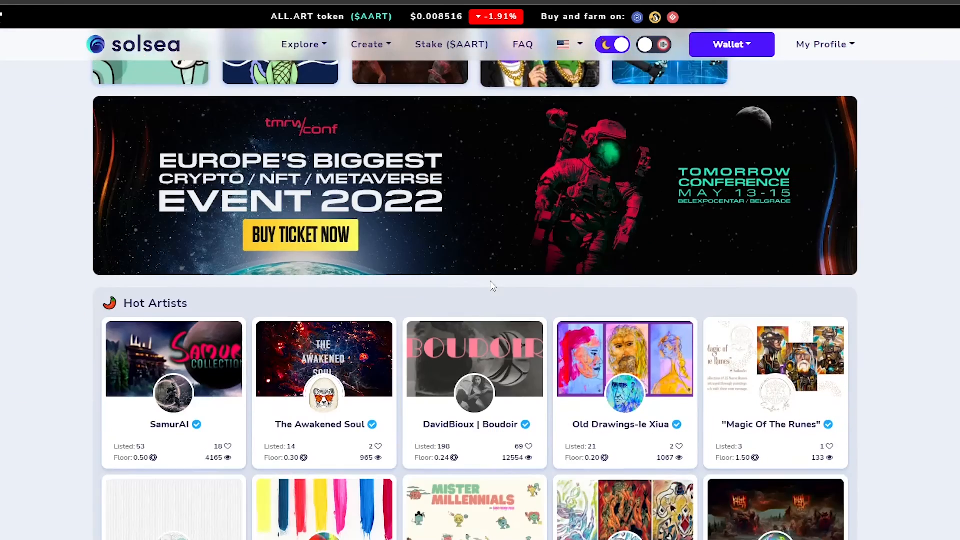
# Browse the home page down to the latest listings and open the Crypto SolBots collectible with the blue bandana, priced at 2.50 SOL
pyautogui.scroll(-10, 475, 345)
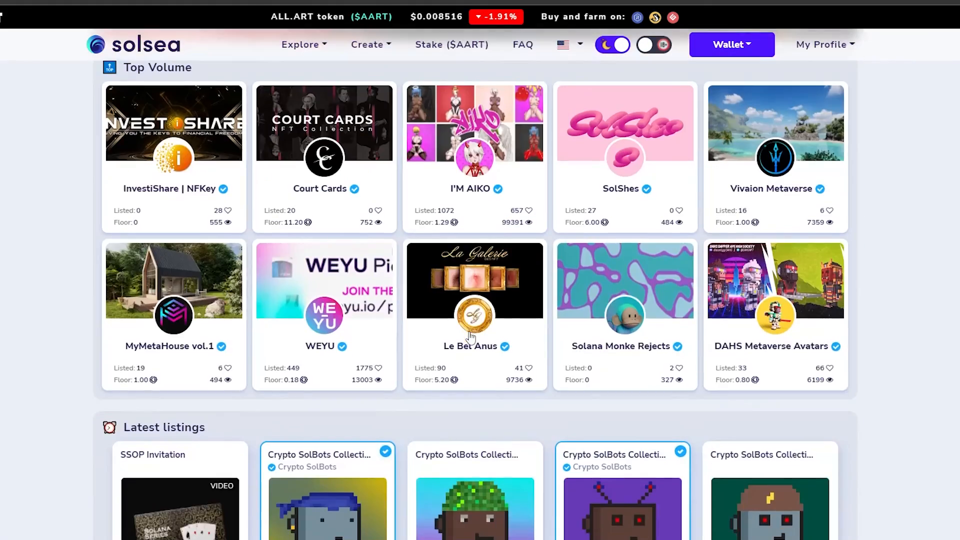
pyautogui.scroll(-1, 477, 300)
pyautogui.scroll(1, 477, 256)
pyautogui.scroll(-5, 400, 300)
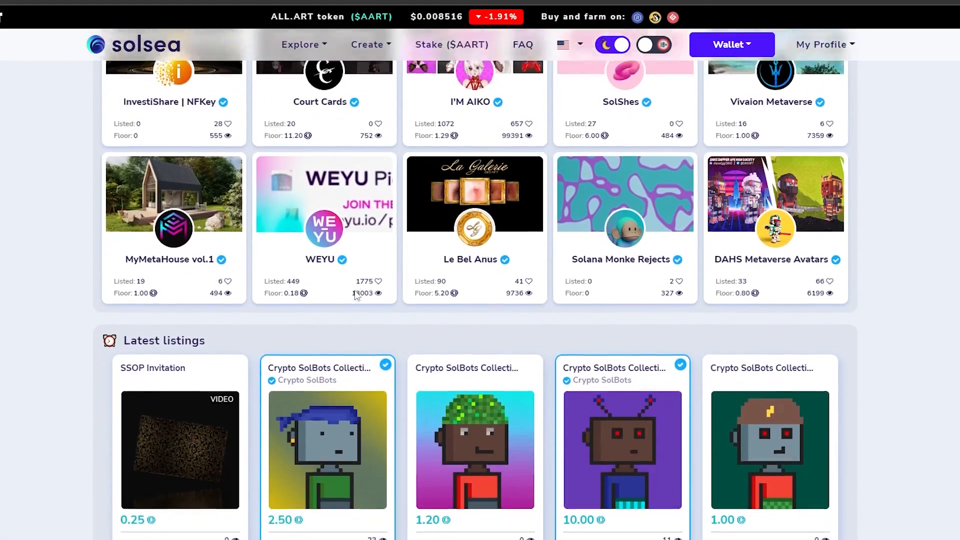
pyautogui.click(322, 316)
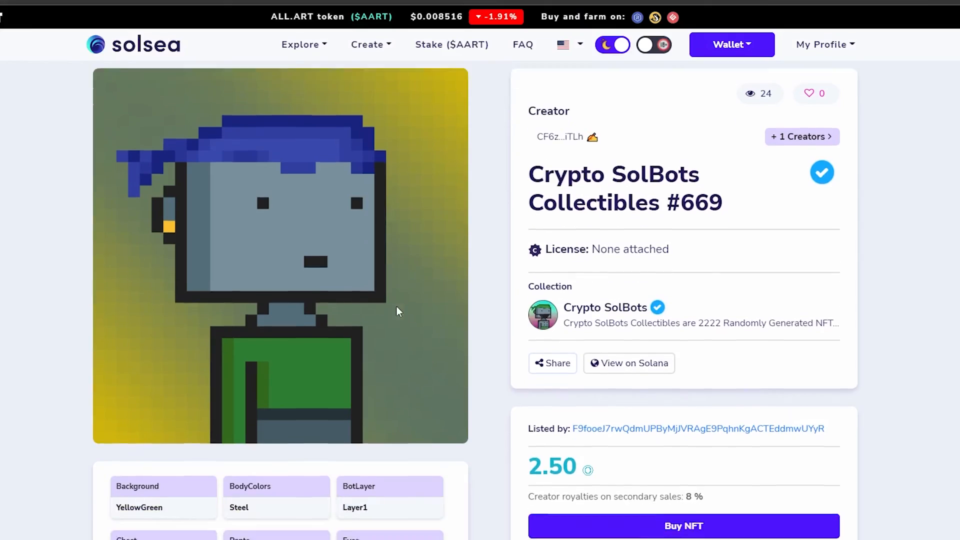
# Start buying the Crypto SolBots NFT, reject the wallet's transaction approval request, and look over its listing page
pyautogui.scroll(-3, 395, 306)
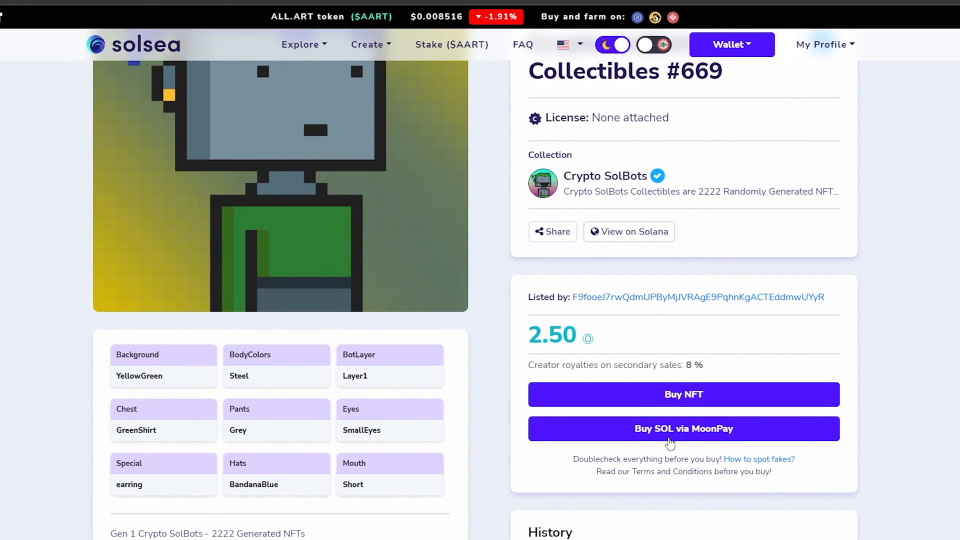
pyautogui.click(686, 398)
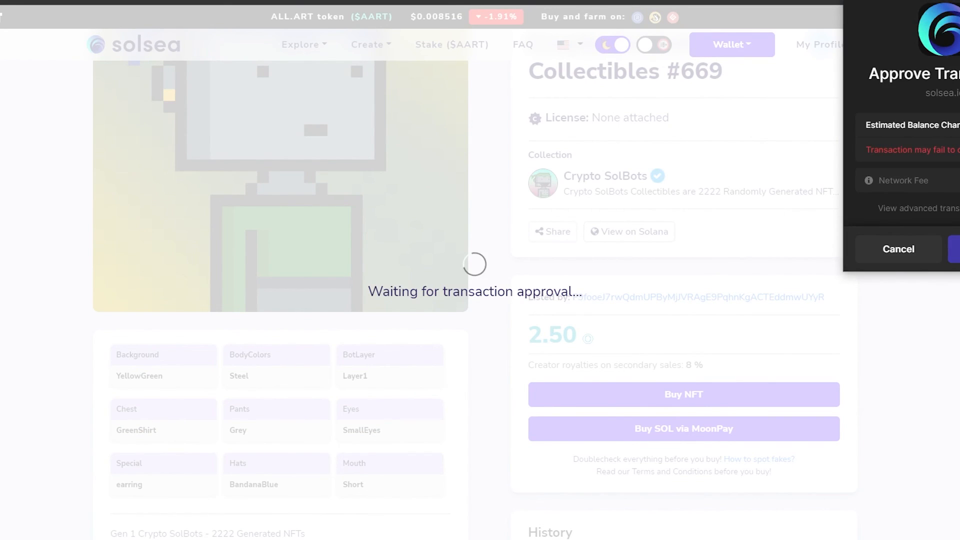
pyautogui.click(923, 250)
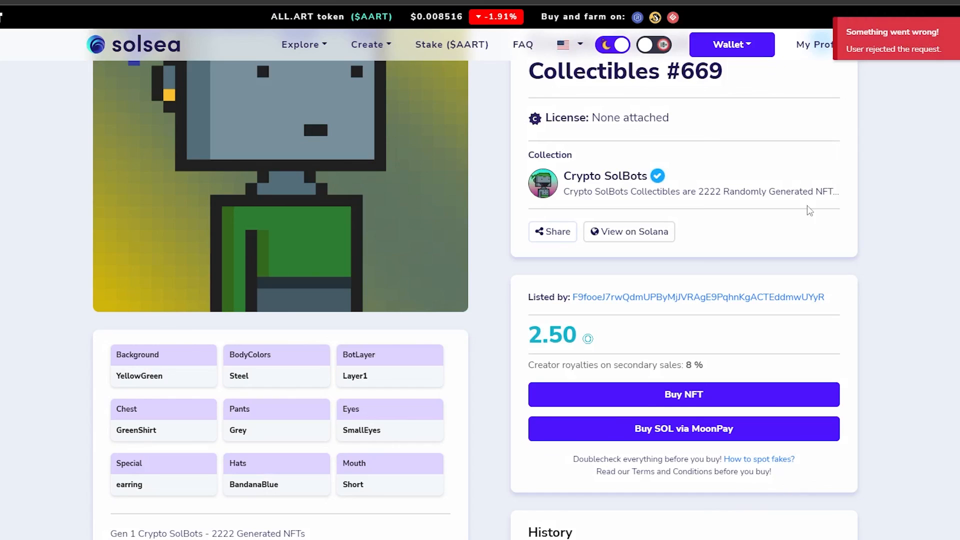
pyautogui.scroll(4, 800, 355)
pyautogui.scroll(-4, 784, 363)
pyautogui.scroll(4, 780, 360)
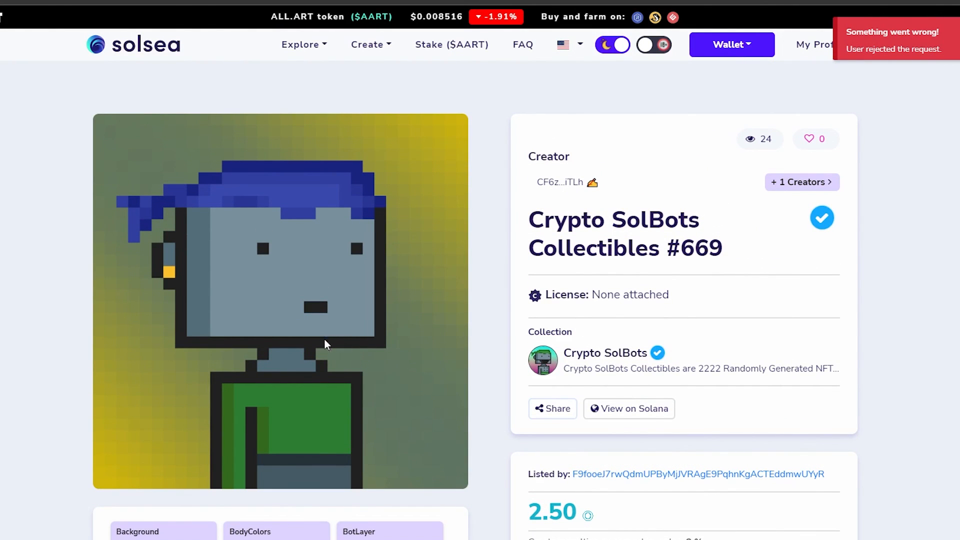